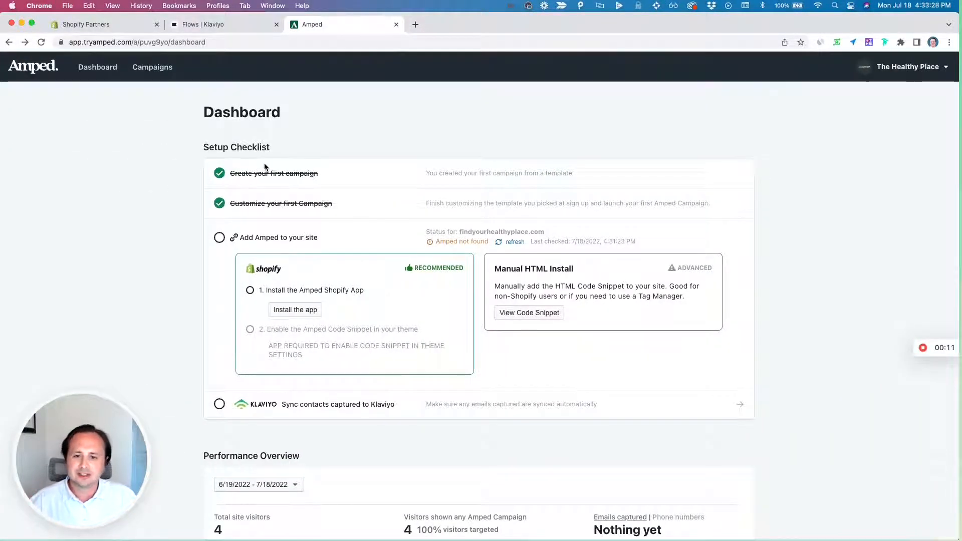
- Install the Amped: Email & SMS Popups app on the Shopify store and link it to The Healthy Place account
{"action": "left_click", "coordinate": [897, 67]}
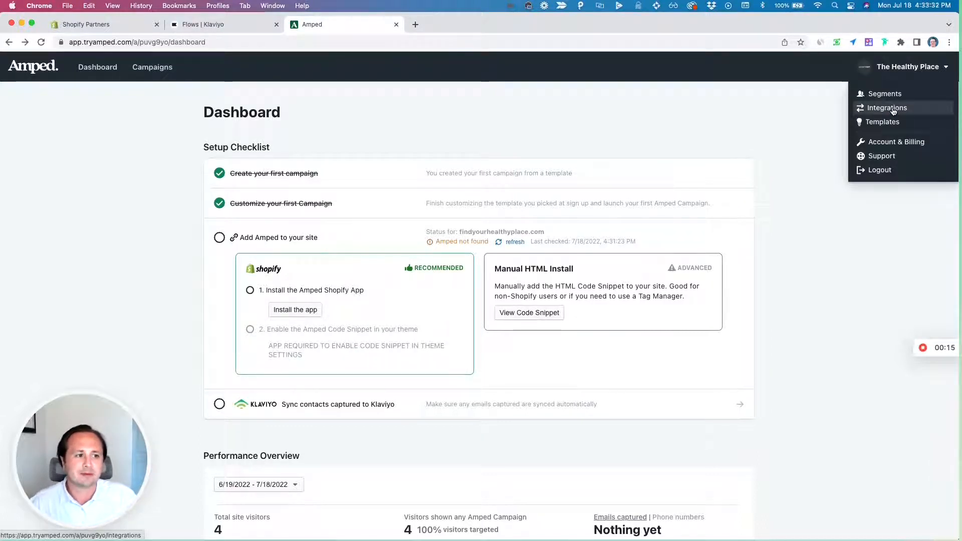
{"action": "left_click", "coordinate": [287, 310]}
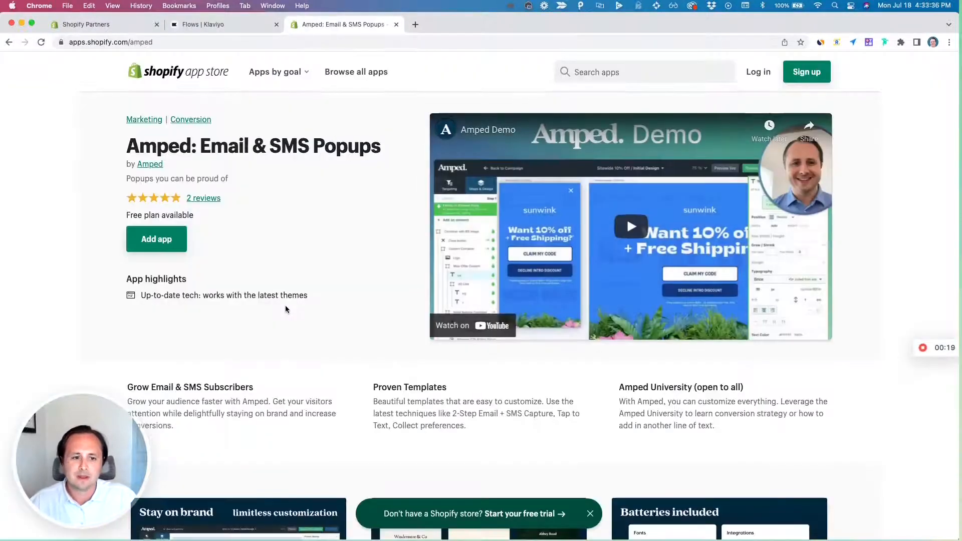
{"action": "left_click", "coordinate": [164, 245]}
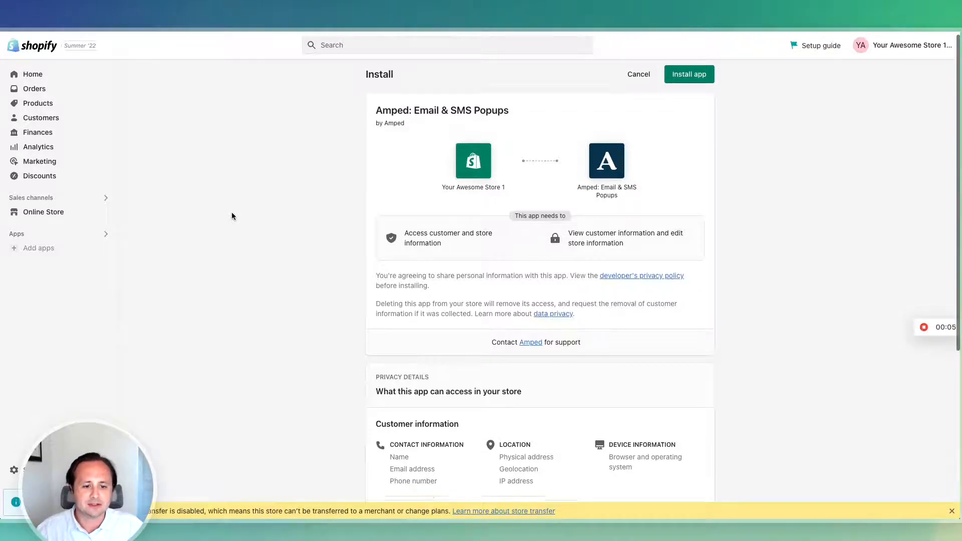
{"action": "scroll", "coordinate": [232, 216], "scroll_direction": "down", "scroll_amount": 5}
{"action": "left_click", "coordinate": [675, 476]}
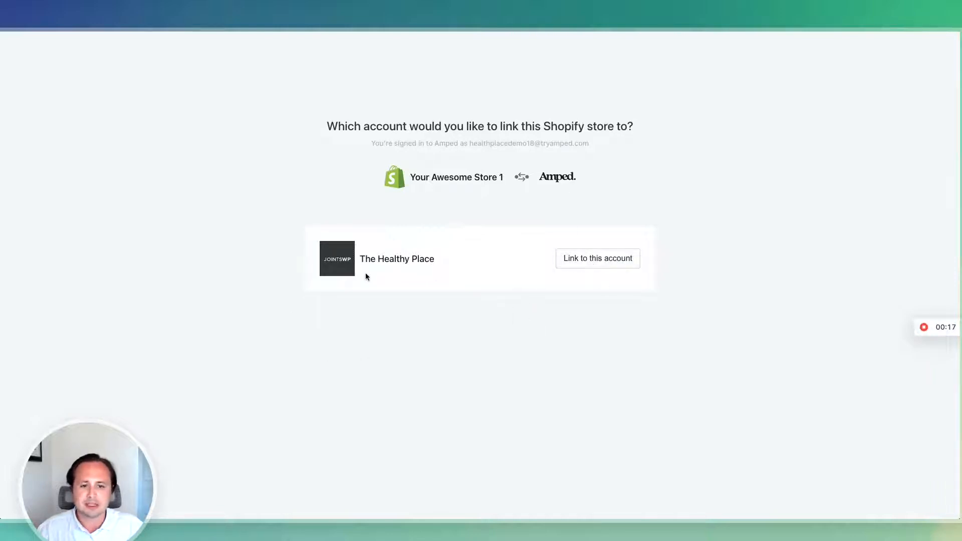
{"action": "left_click", "coordinate": [592, 264]}
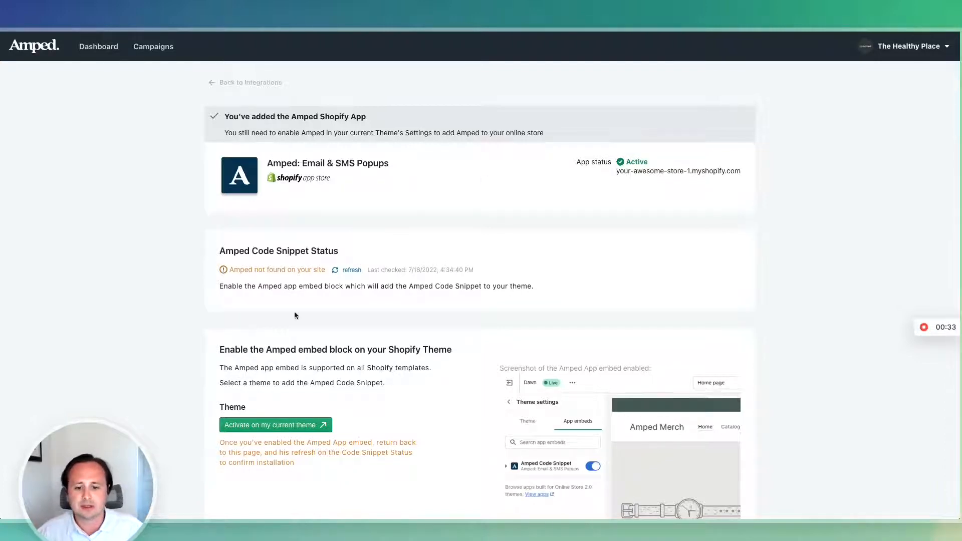
- Activate the Amped Code Snippet app embed on the store's current Shopify theme and save the theme
{"action": "scroll", "coordinate": [326, 344], "scroll_direction": "down", "scroll_amount": 1}
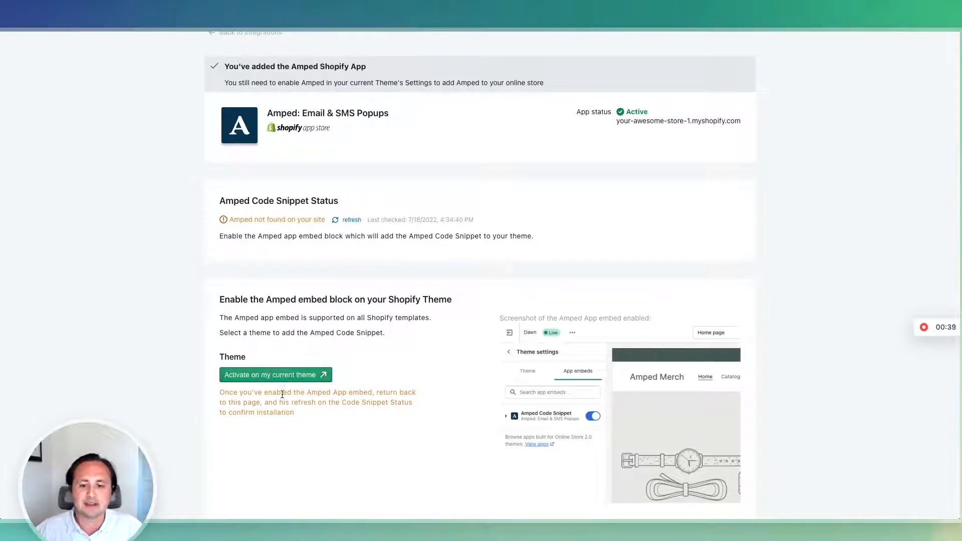
{"action": "left_click", "coordinate": [293, 375]}
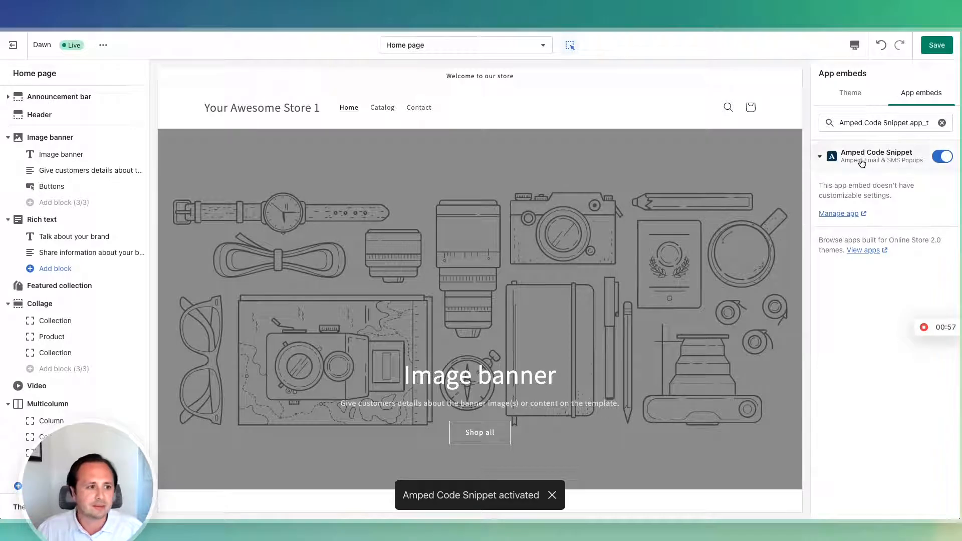
{"action": "left_click", "coordinate": [936, 48]}
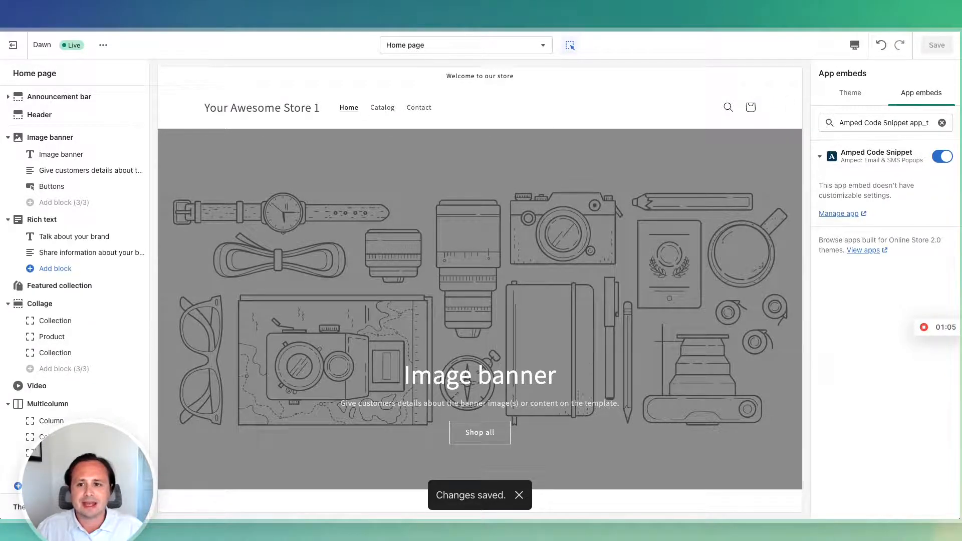
- Switch back to Amped, refresh the Amped Code Snippet status, and review the app embed toggle in the Shopify theme editor
{"action": "left_click", "coordinate": [170, 15]}
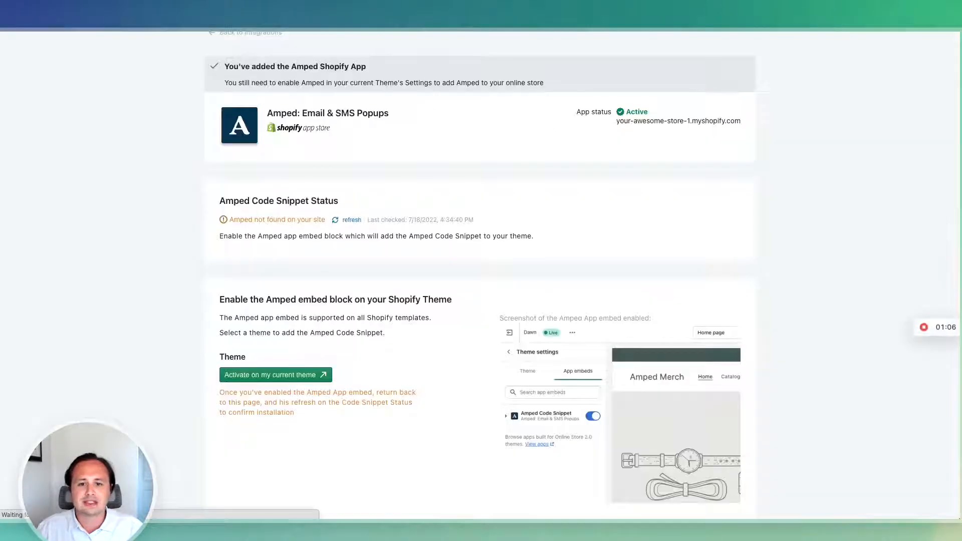
{"action": "left_click", "coordinate": [350, 221]}
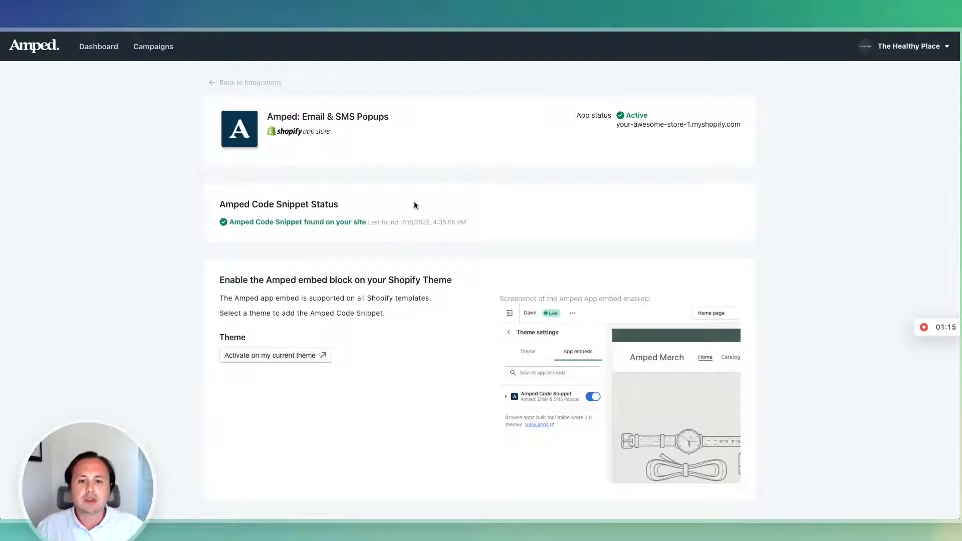
{"action": "key", "text": "ctrl+Tab"}
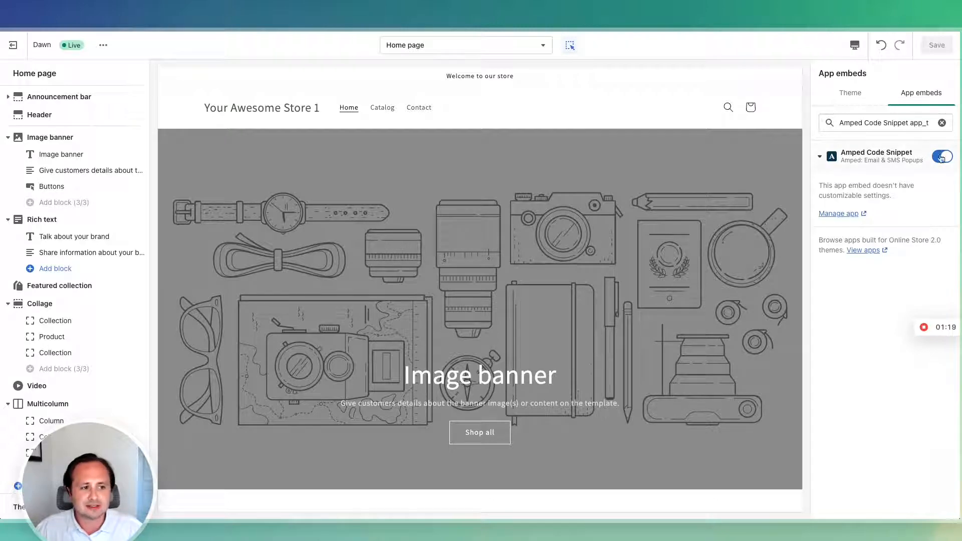
{"action": "key", "text": "ctrl+Tab"}
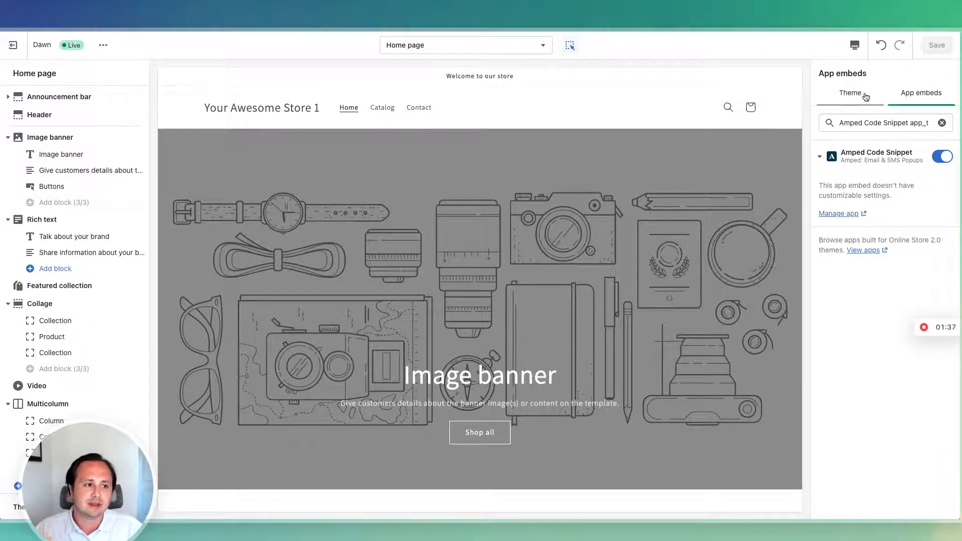
{"action": "left_click", "coordinate": [112, 10]}
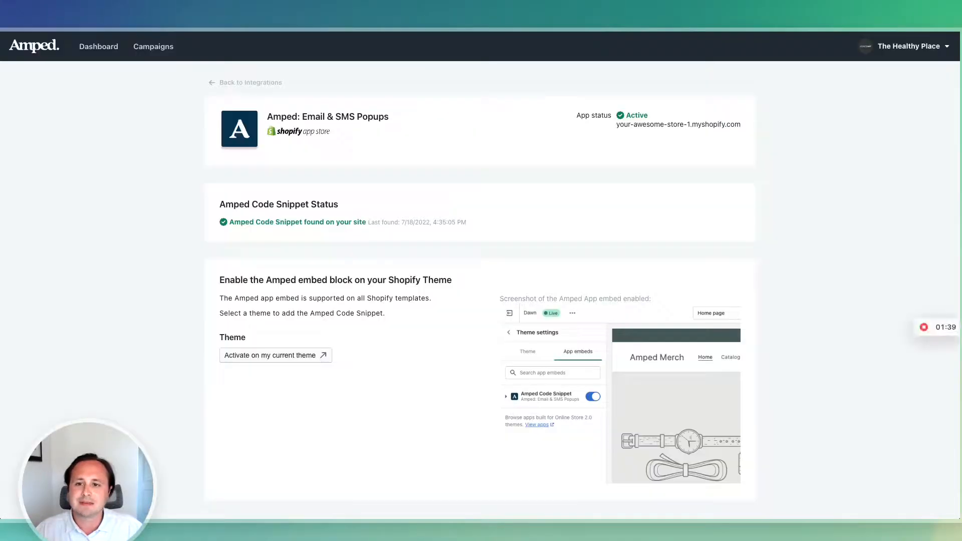
- Check the dashboard's setup checklist and examine the 10% Off Sitewide Email and SMS Capture campaign's performance, on/off control, variations and history
{"action": "left_click", "coordinate": [109, 50]}
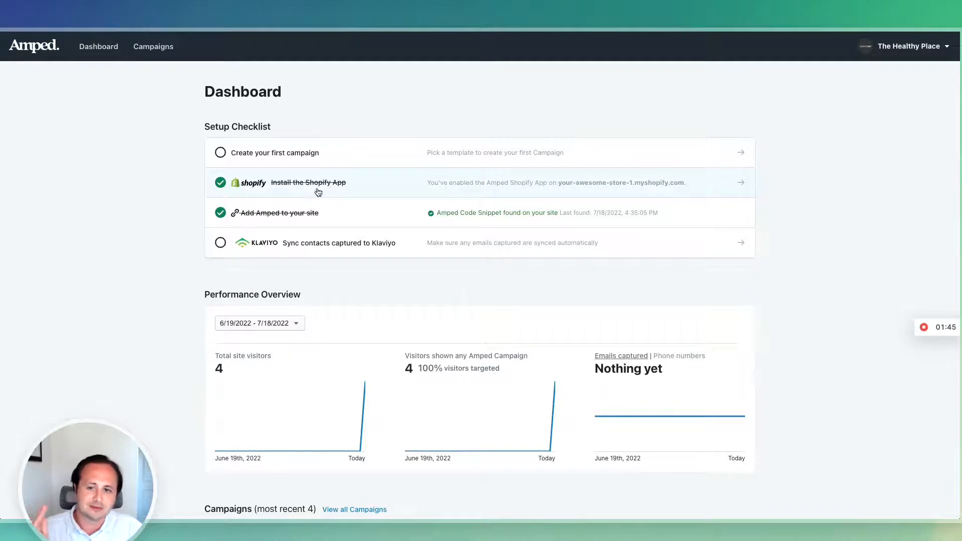
{"action": "left_click", "coordinate": [149, 50]}
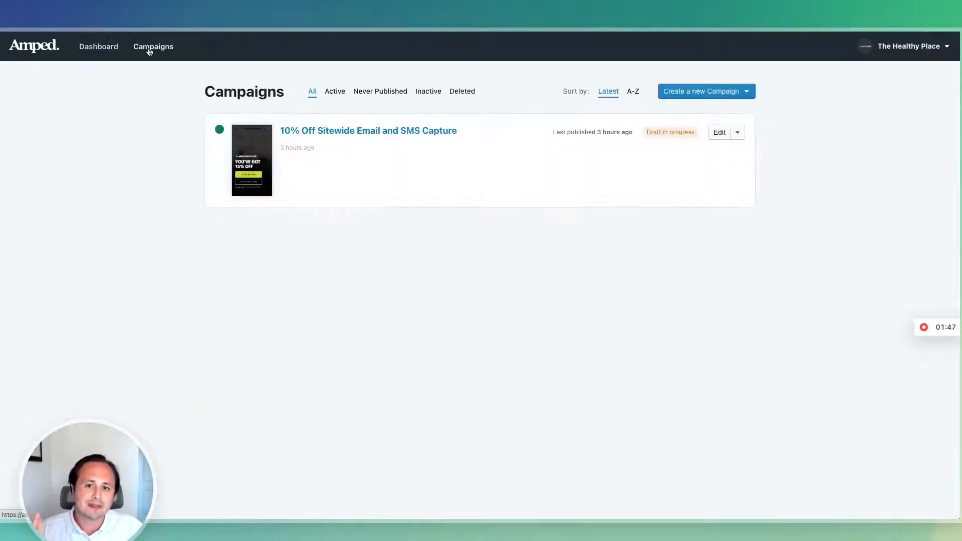
{"action": "left_click", "coordinate": [719, 133]}
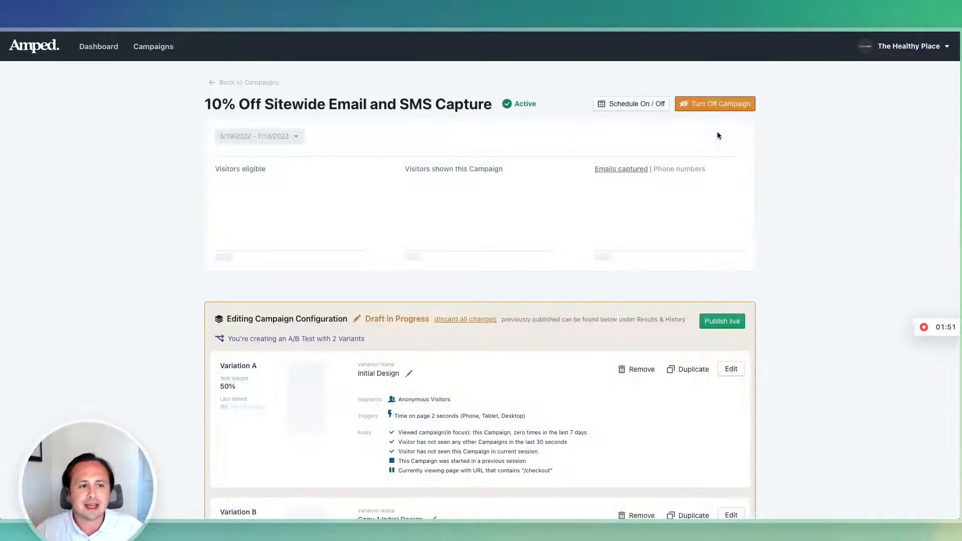
{"action": "scroll", "coordinate": [760, 273], "scroll_direction": "down", "scroll_amount": 8}
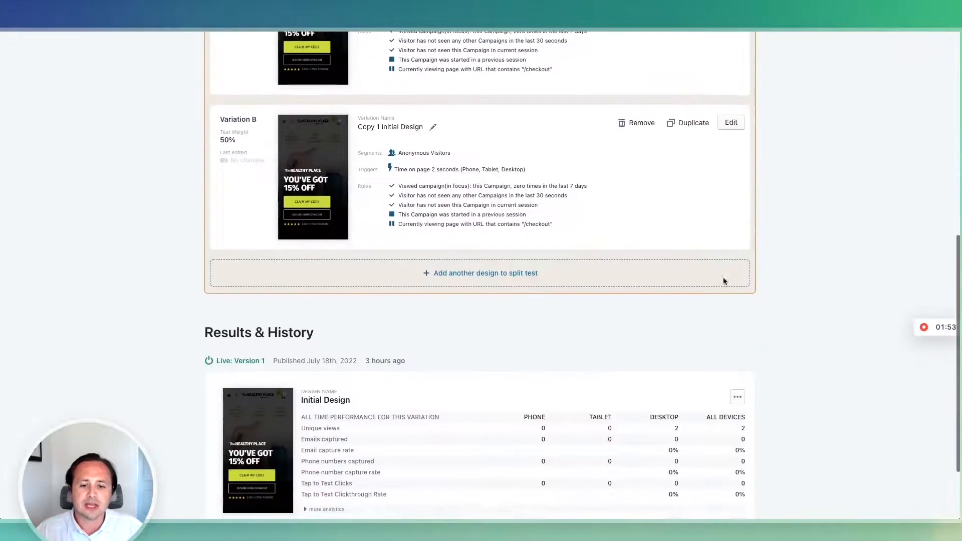
{"action": "scroll", "coordinate": [475, 335], "scroll_direction": "up", "scroll_amount": 8}
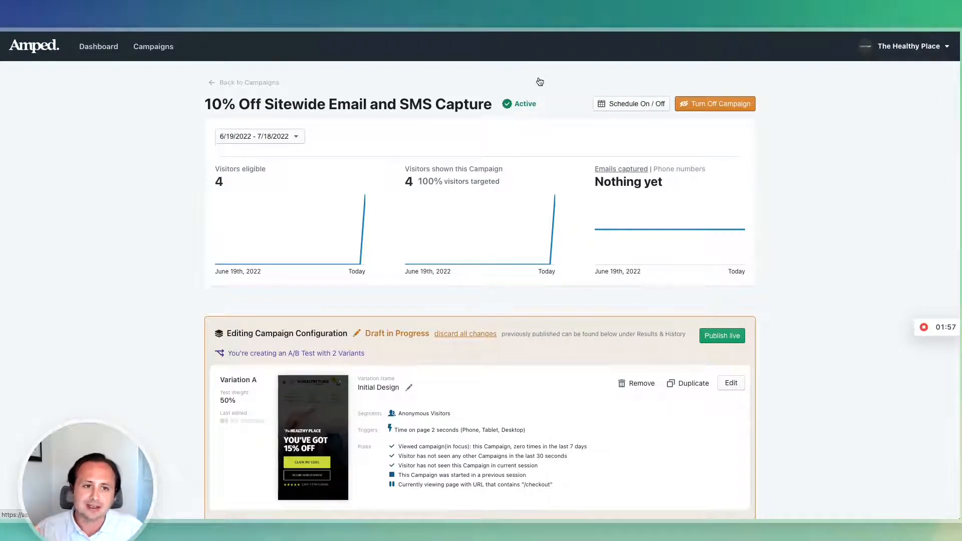
{"action": "left_click", "coordinate": [722, 103]}
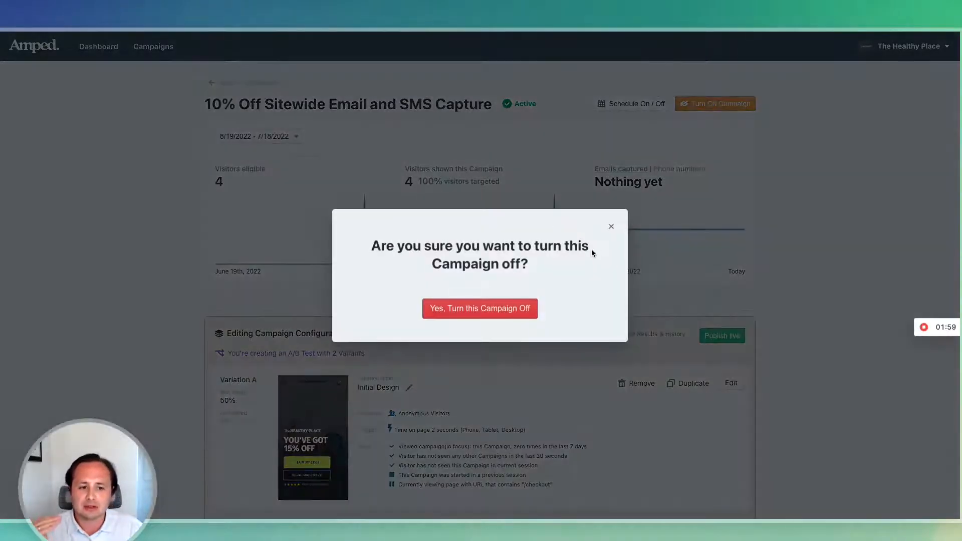
{"action": "left_click", "coordinate": [611, 226]}
{"action": "scroll", "coordinate": [352, 443], "scroll_direction": "down", "scroll_amount": 10}
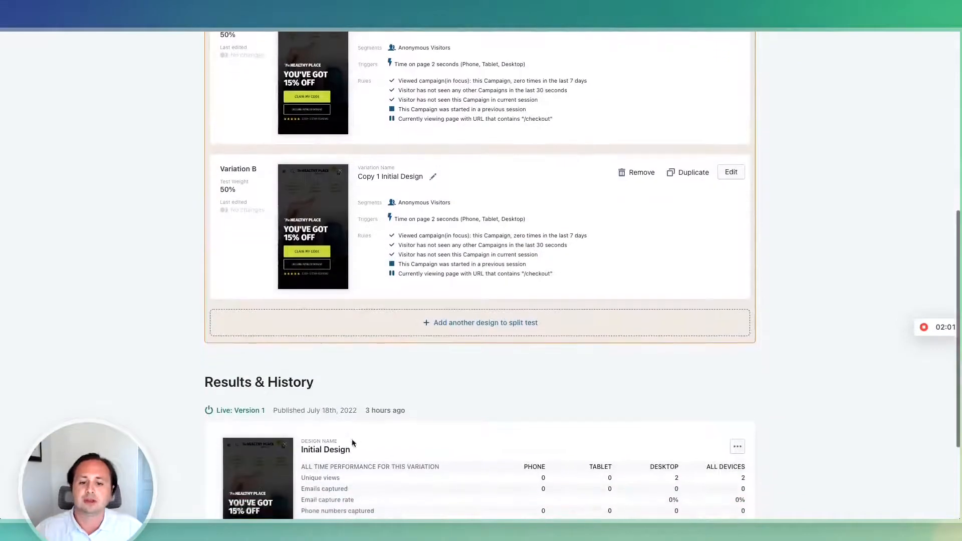
{"action": "scroll", "coordinate": [352, 443], "scroll_direction": "up", "scroll_amount": 10}
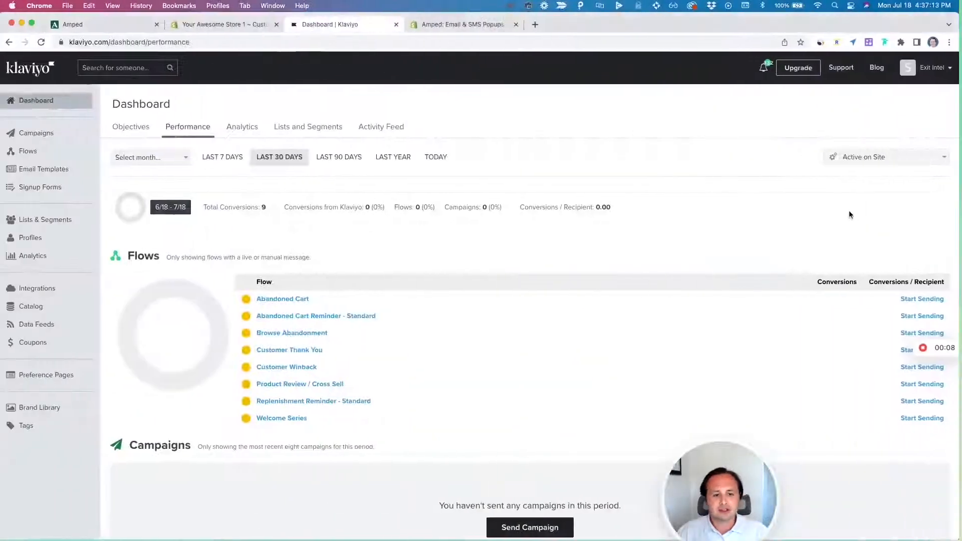
- Create a new private API key in the Klaviyo account's API key settings
{"action": "left_click", "coordinate": [931, 68]}
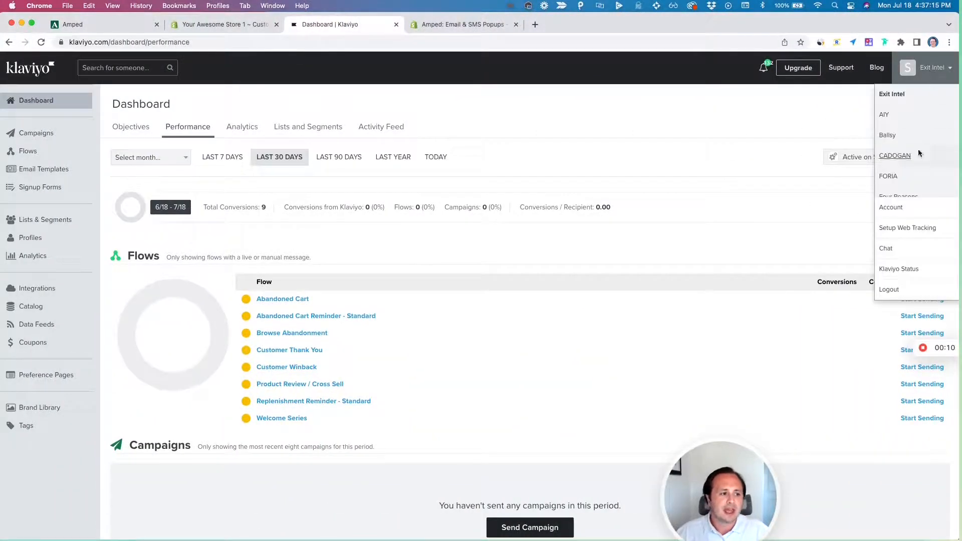
{"action": "left_click", "coordinate": [911, 212]}
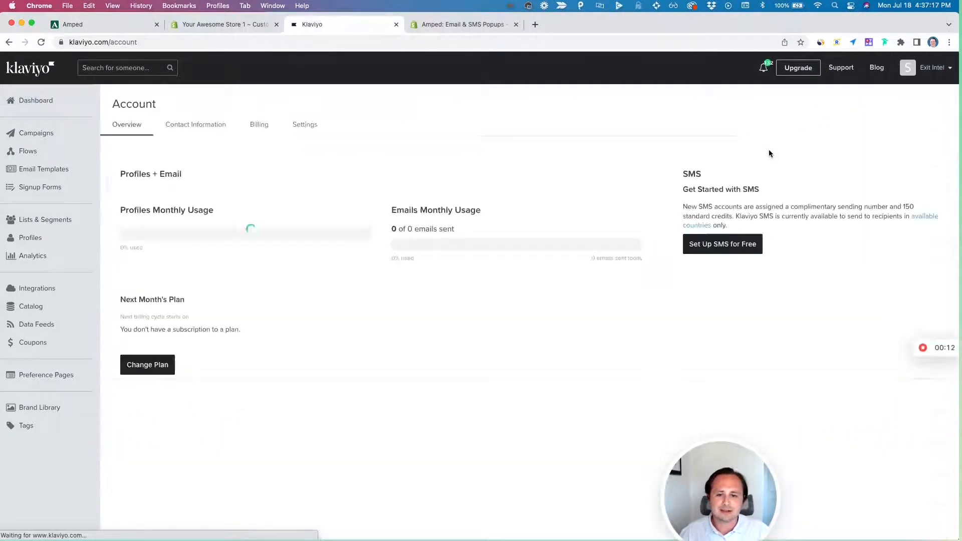
{"action": "left_click", "coordinate": [296, 129]}
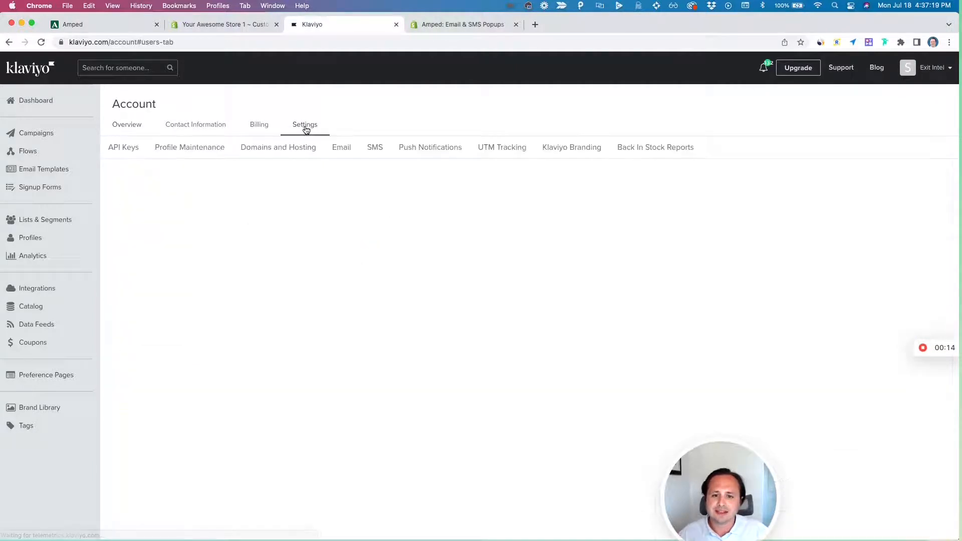
{"action": "left_click", "coordinate": [122, 153]}
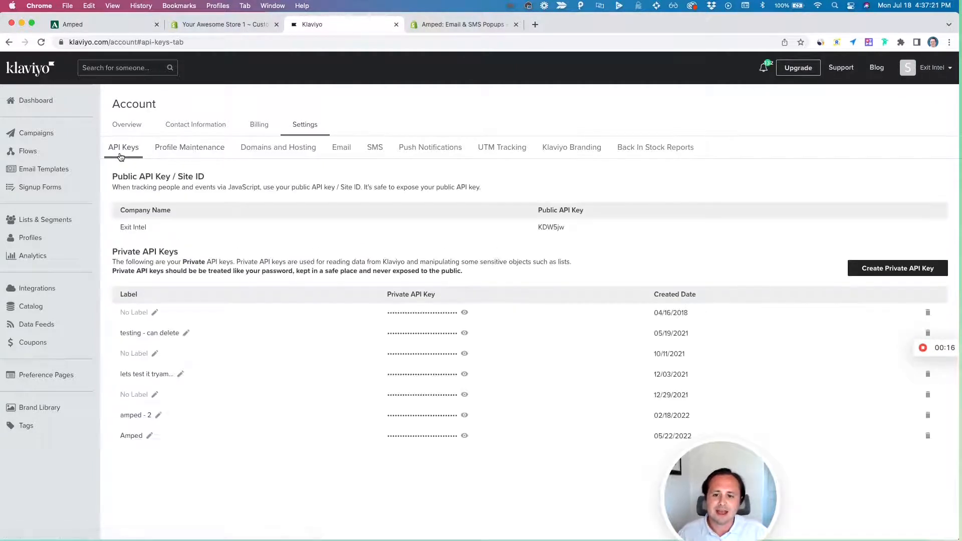
{"action": "left_click", "coordinate": [863, 272]}
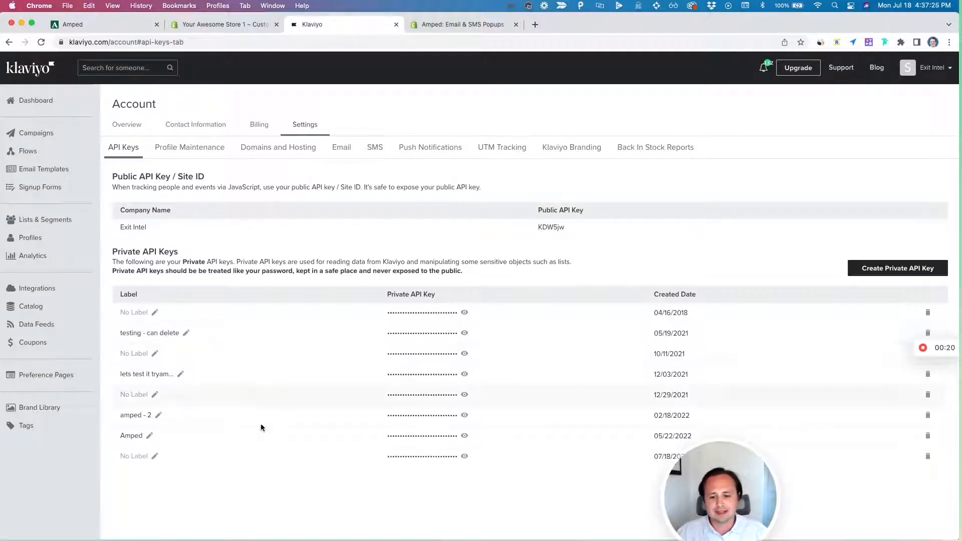
- Label the new private API key "Amped", then reveal and copy the key
{"action": "left_click", "coordinate": [154, 456]}
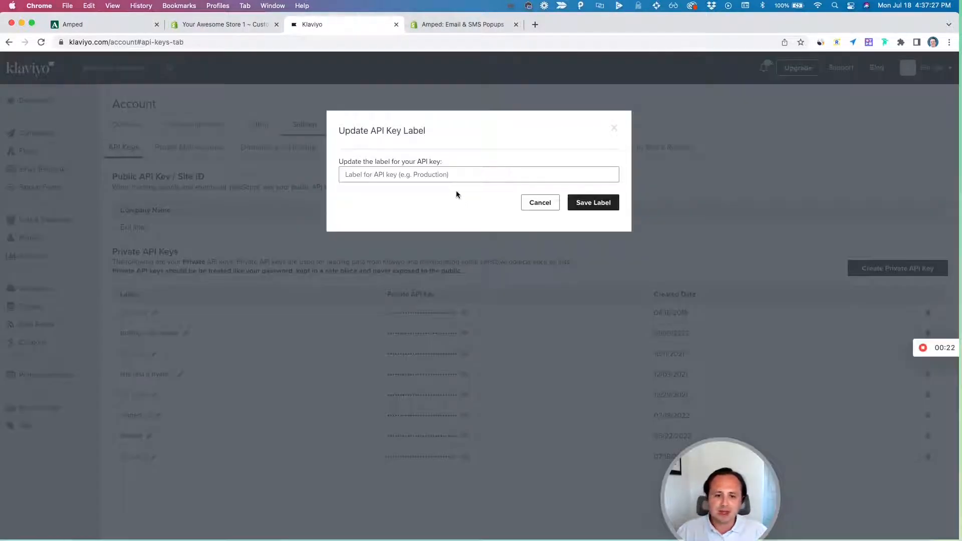
{"action": "left_click", "coordinate": [448, 175]}
{"action": "type", "text": "Amped"}
{"action": "key", "text": "Return"}
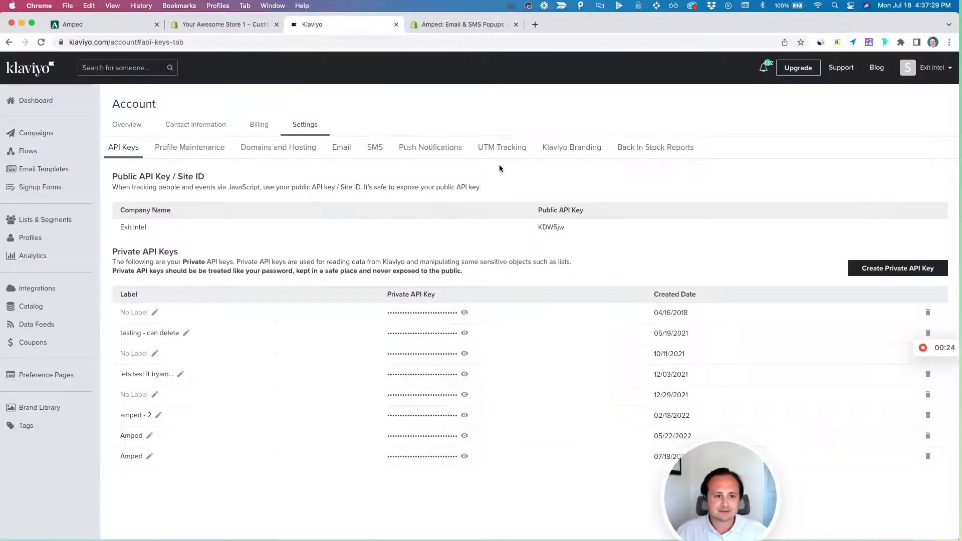
{"action": "left_click", "coordinate": [465, 456]}
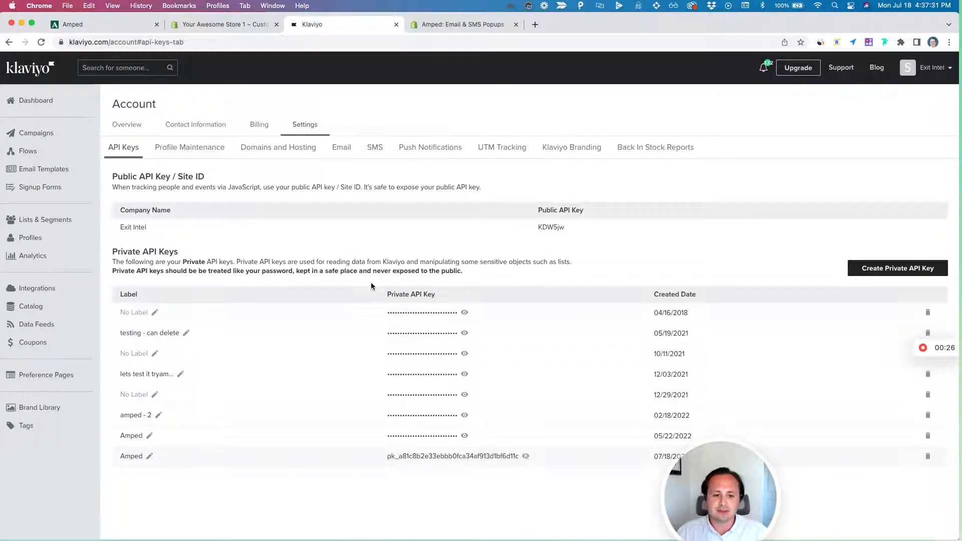
{"action": "double_click", "coordinate": [484, 455]}
{"action": "key", "text": "super+c"}
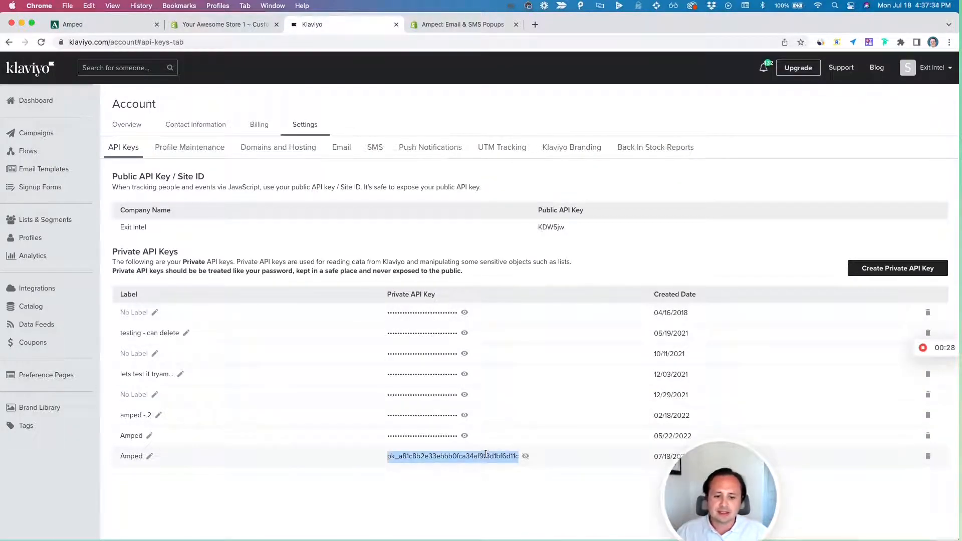
- Switch to Amped, open the Klaviyo integration, and paste the private API key into its Klaviyo API key field
{"action": "left_click", "coordinate": [104, 26]}
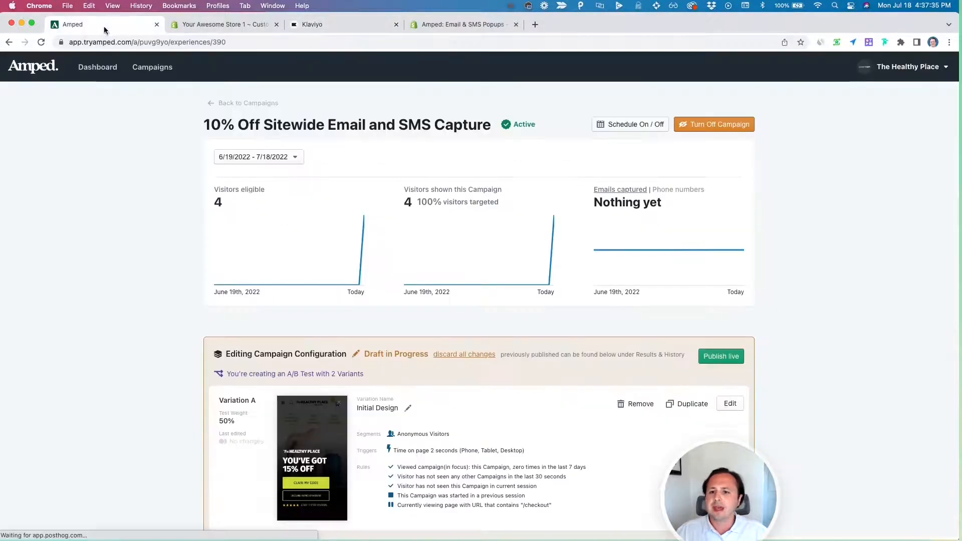
{"action": "left_click", "coordinate": [908, 67]}
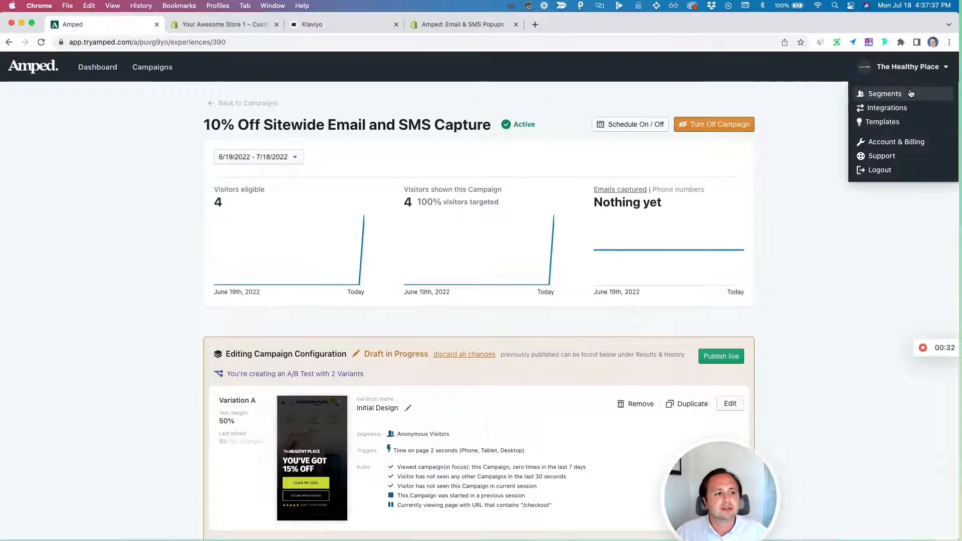
{"action": "left_click", "coordinate": [887, 107]}
{"action": "scroll", "coordinate": [801, 231], "scroll_direction": "down", "scroll_amount": 2}
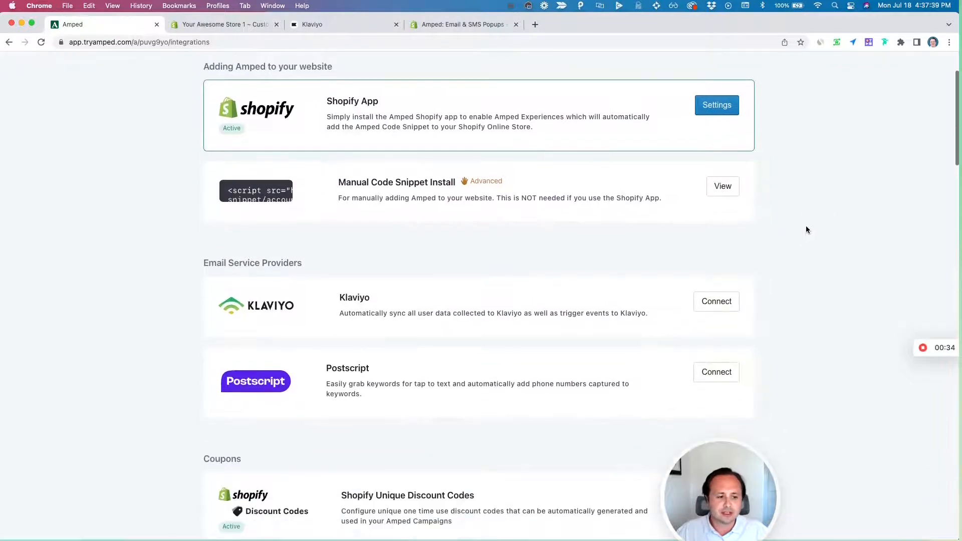
{"action": "left_click", "coordinate": [724, 303]}
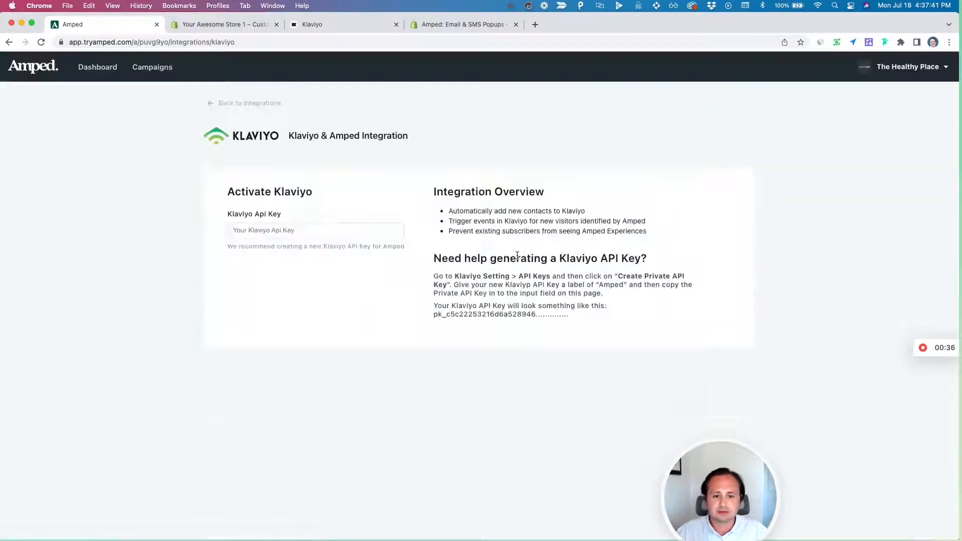
{"action": "key", "text": "super+v"}
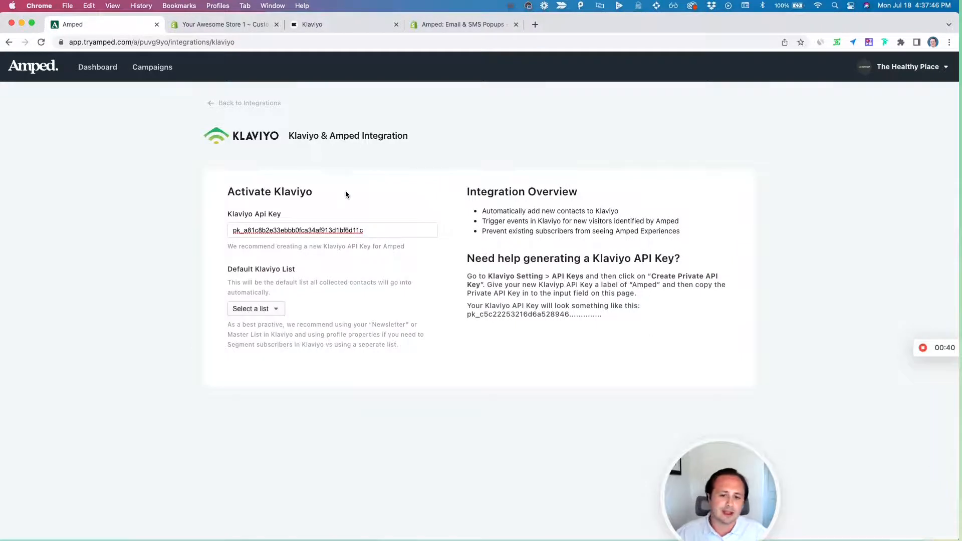
- Choose the Newsletter list as the default Klaviyo list, connect Klaviyo to Amped, and review the integration options
{"action": "left_click", "coordinate": [269, 310]}
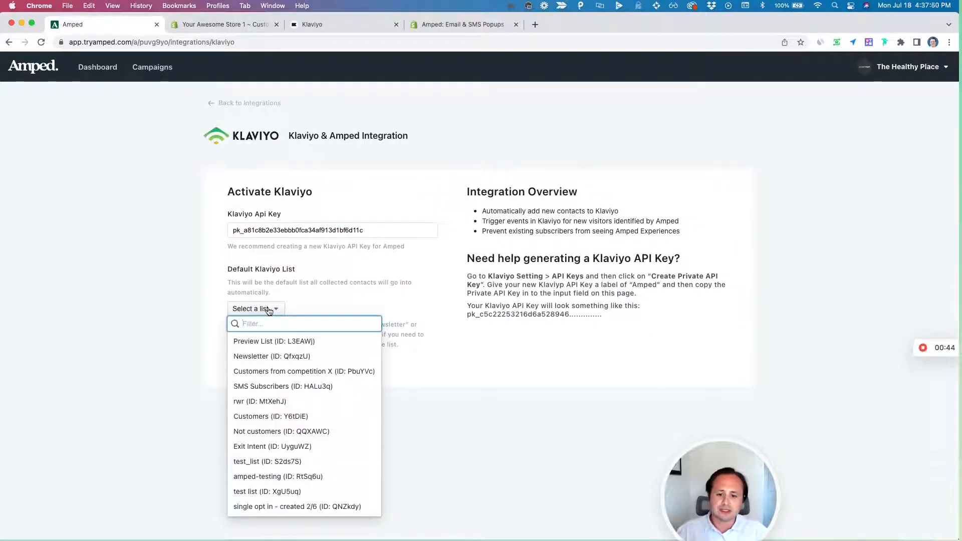
{"action": "left_click", "coordinate": [303, 360]}
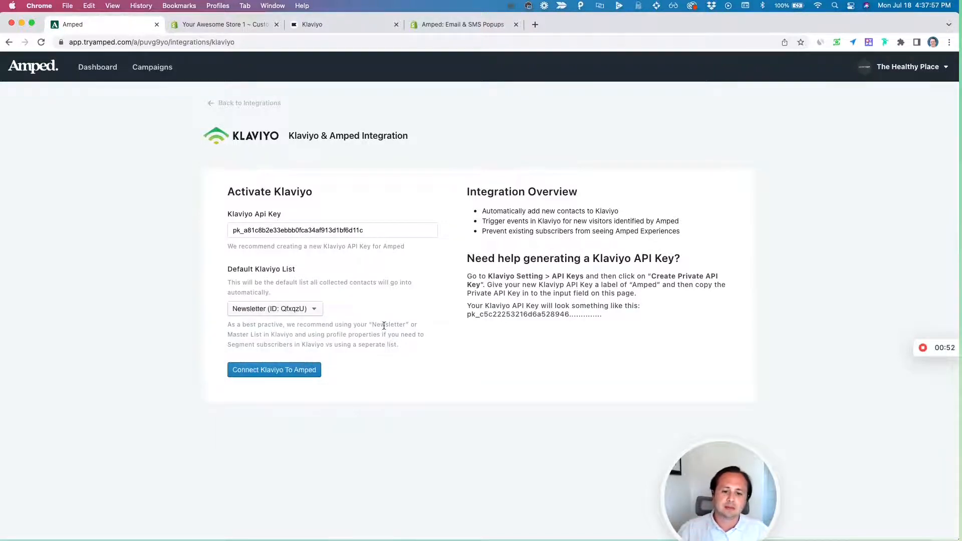
{"action": "left_click", "coordinate": [307, 370]}
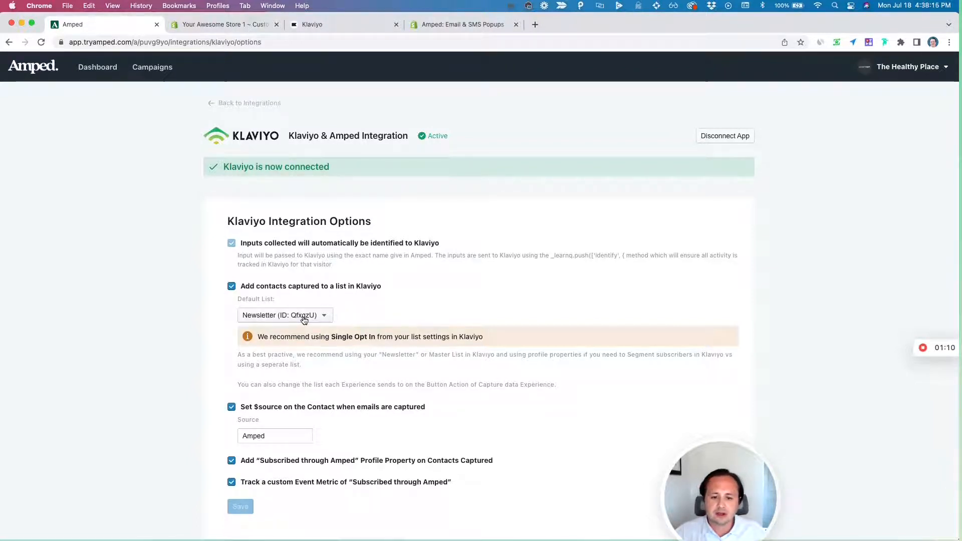
{"action": "scroll", "coordinate": [315, 409], "scroll_direction": "down", "scroll_amount": 1}
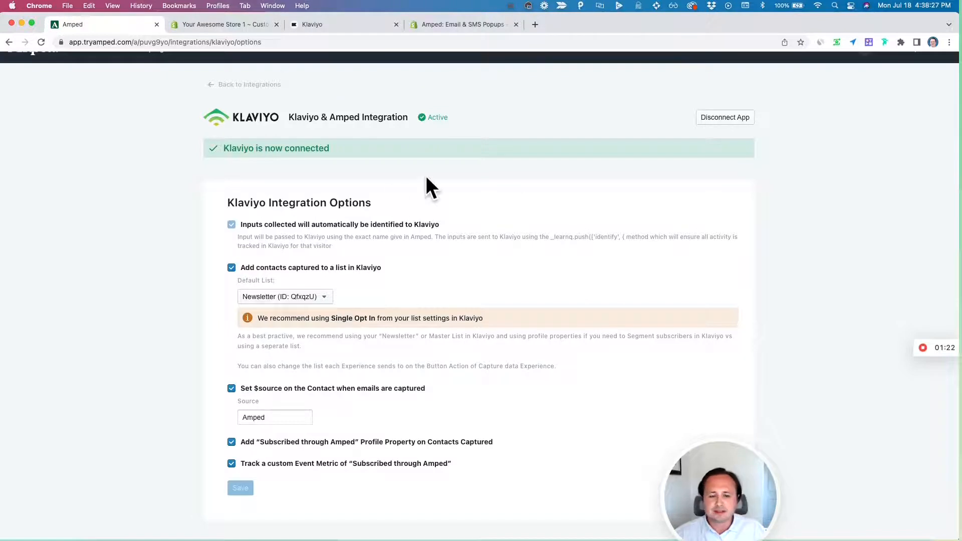
{"action": "scroll", "coordinate": [391, 190], "scroll_direction": "up", "scroll_amount": 1}
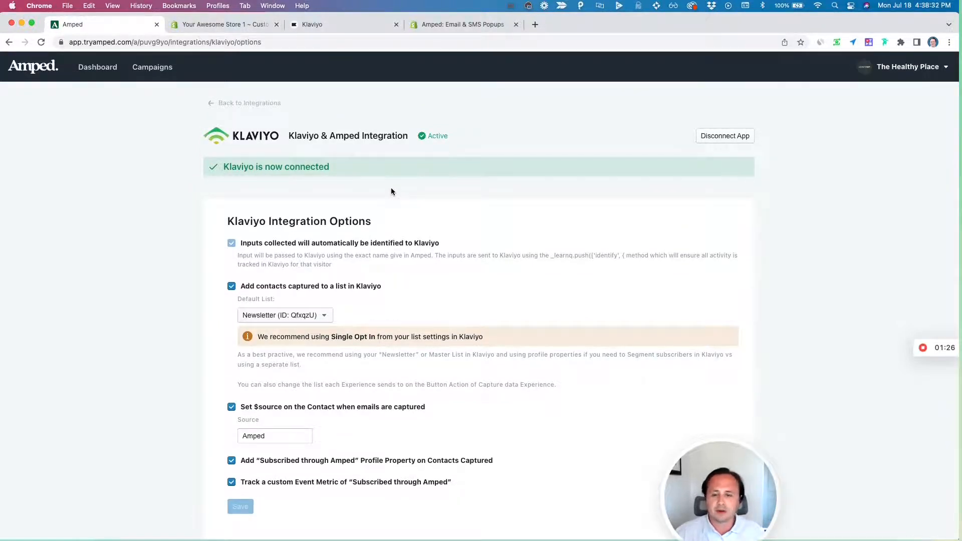
- Open the 10% Off Sitewide Email and SMS Capture campaign's Initial Design variation in the editor, focused on its Yes/No Choice step
{"action": "left_click", "coordinate": [157, 67]}
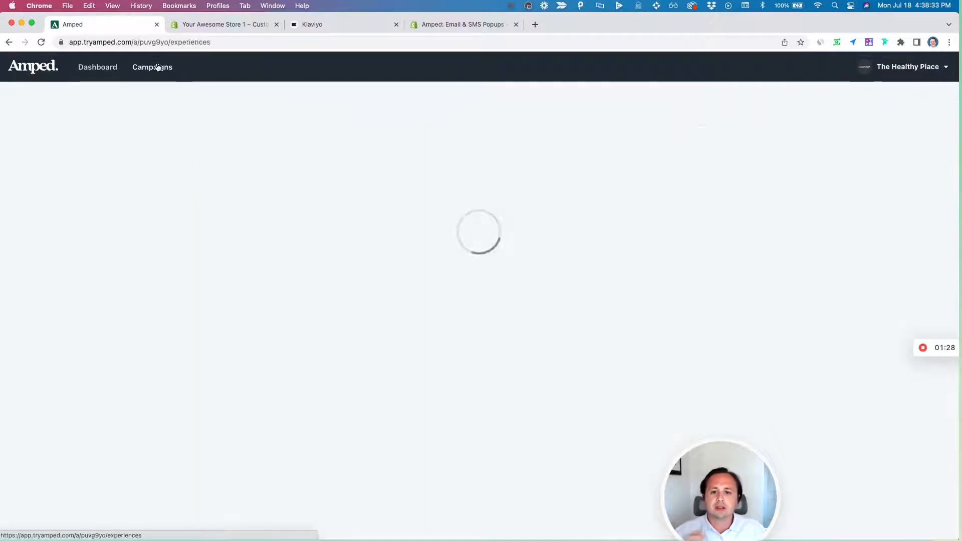
{"action": "left_click", "coordinate": [307, 147]}
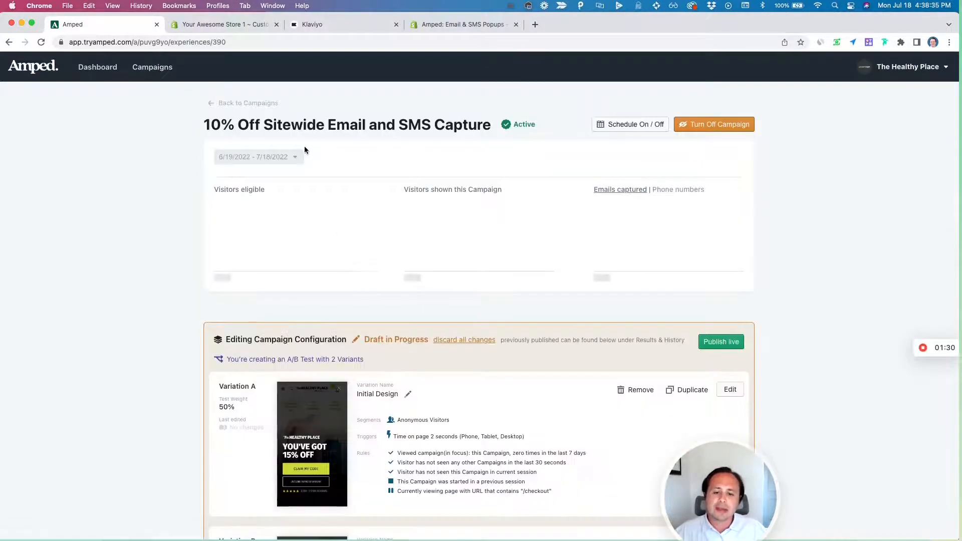
{"action": "left_click", "coordinate": [323, 410]}
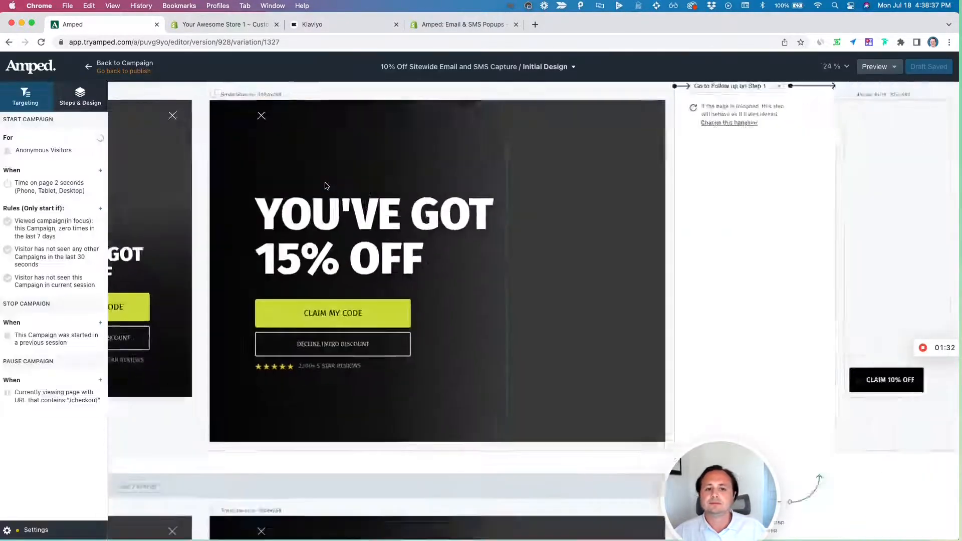
{"action": "left_click", "coordinate": [151, 158]}
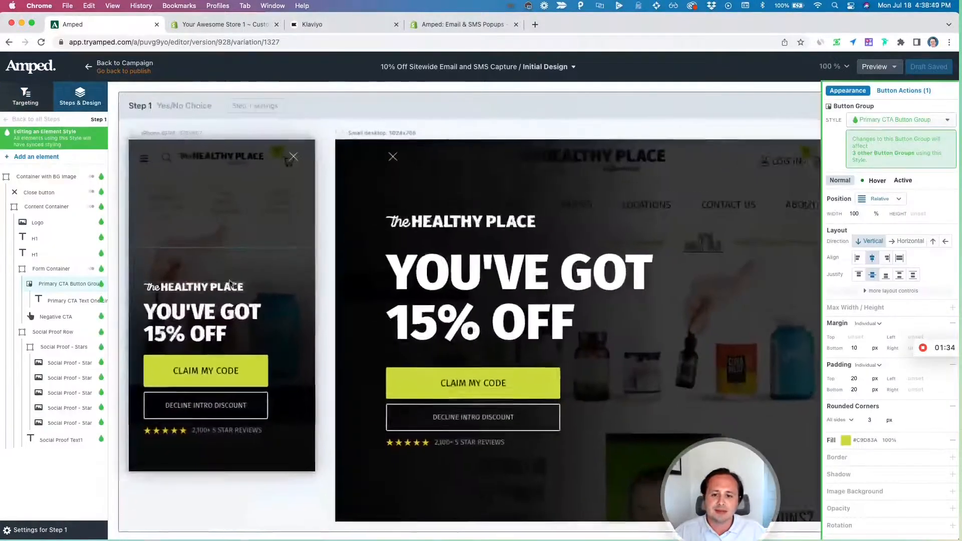
- Check where the Continue button's Capture data action in the Email Capture step sends its data
{"action": "scroll", "coordinate": [231, 284], "scroll_direction": "down", "scroll_amount": 8}
{"action": "left_click", "coordinate": [272, 495]}
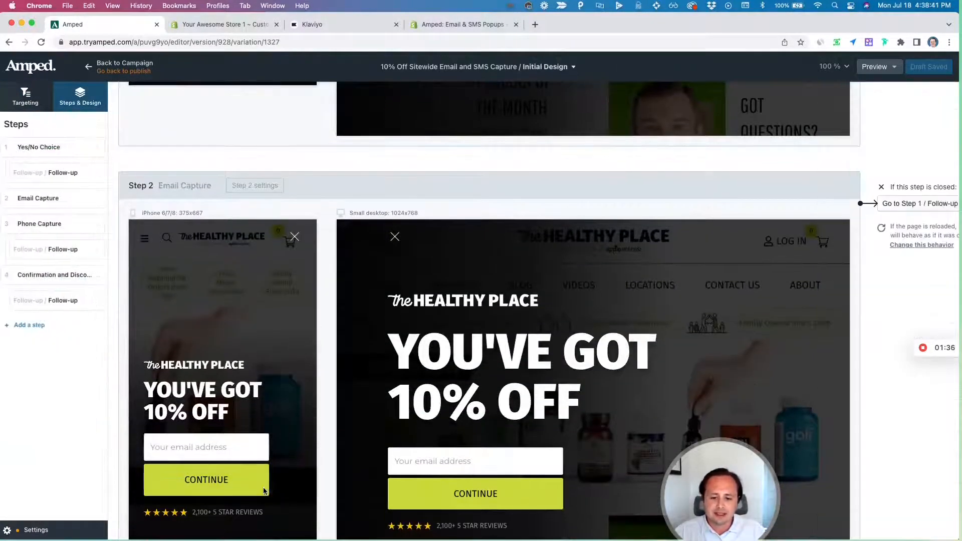
{"action": "left_click", "coordinate": [264, 491]}
{"action": "left_click", "coordinate": [902, 91]}
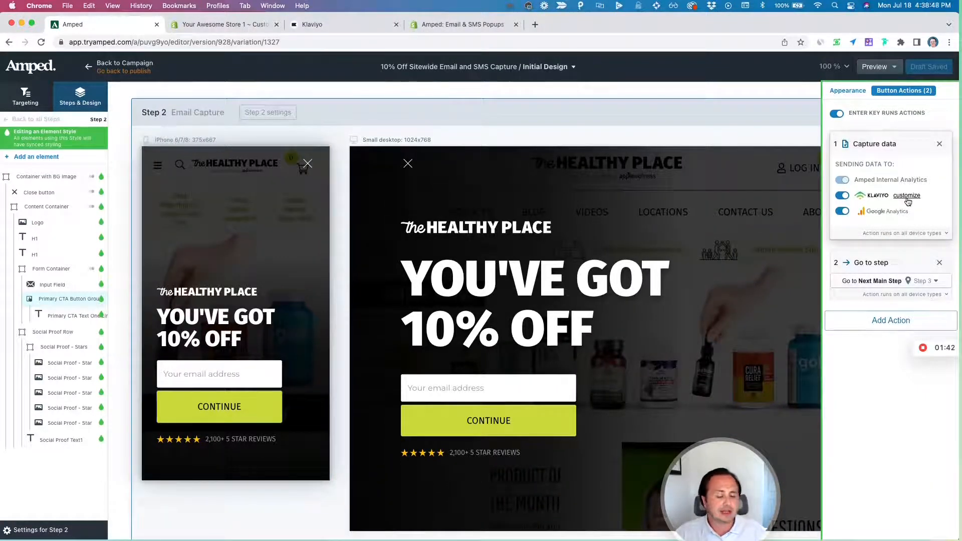
- Customize the Klaviyo capture on the Phone Capture step's Activate 10% Off button to use the SMS Subscribers list, and save the draft
{"action": "scroll", "coordinate": [254, 273], "scroll_direction": "down", "scroll_amount": 5}
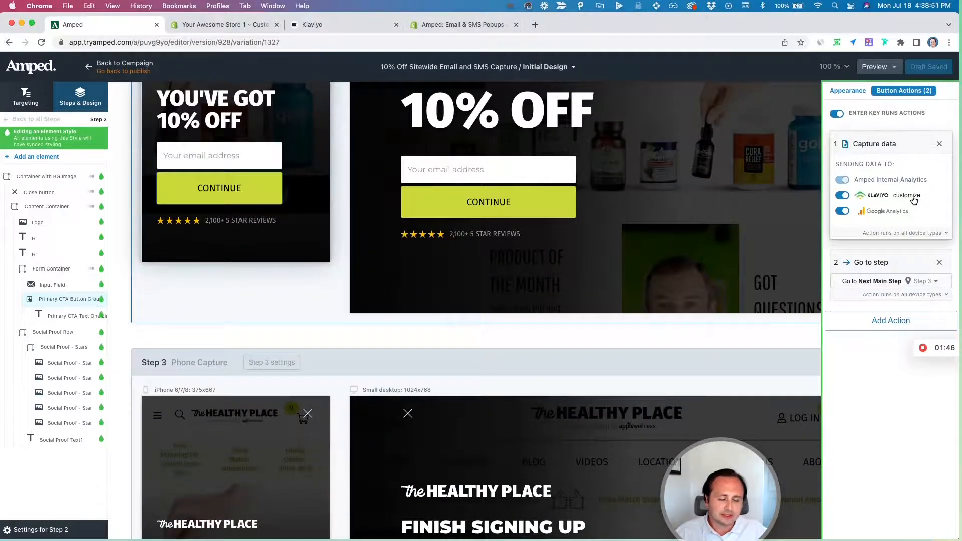
{"action": "scroll", "coordinate": [324, 268], "scroll_direction": "down", "scroll_amount": 5}
{"action": "left_click", "coordinate": [268, 404]}
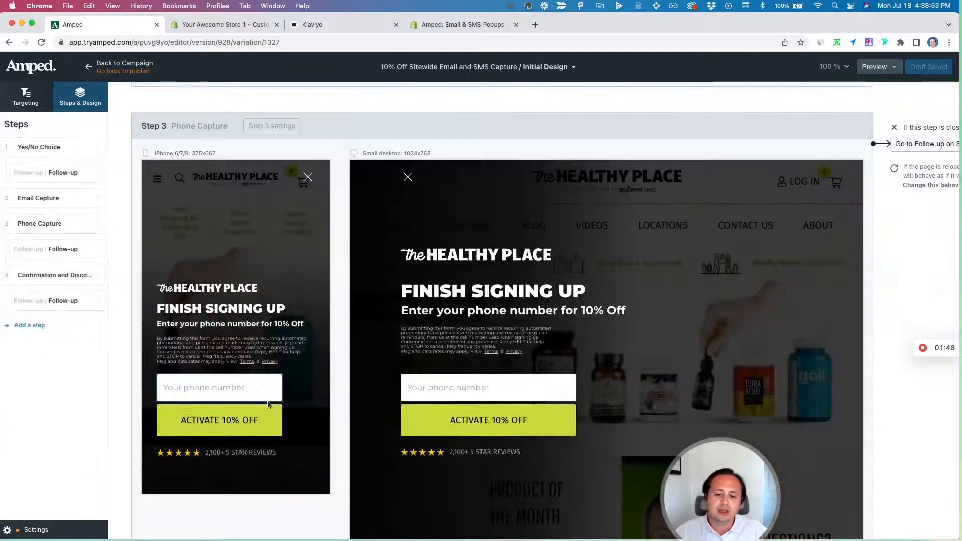
{"action": "left_click", "coordinate": [268, 415]}
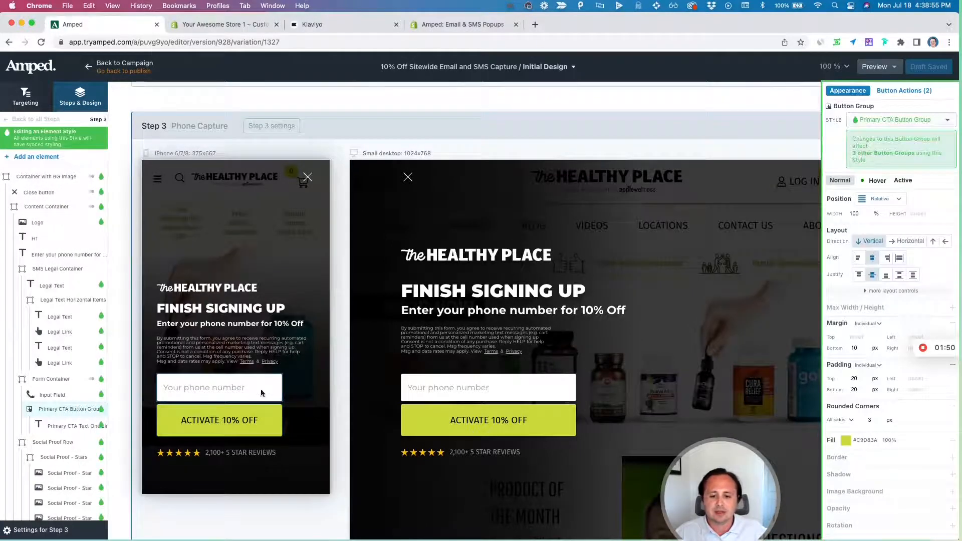
{"action": "left_click", "coordinate": [897, 91]}
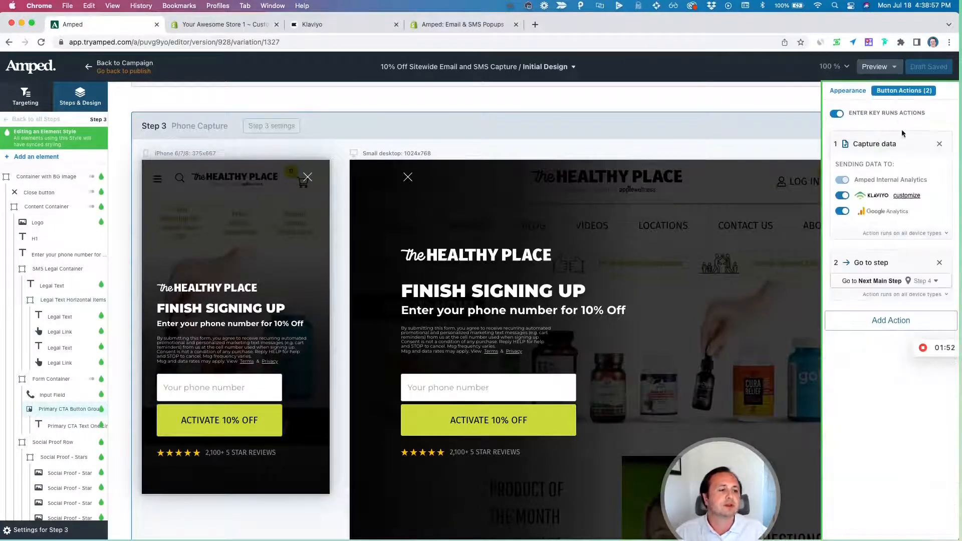
{"action": "left_click", "coordinate": [907, 195]}
{"action": "left_click", "coordinate": [909, 225]}
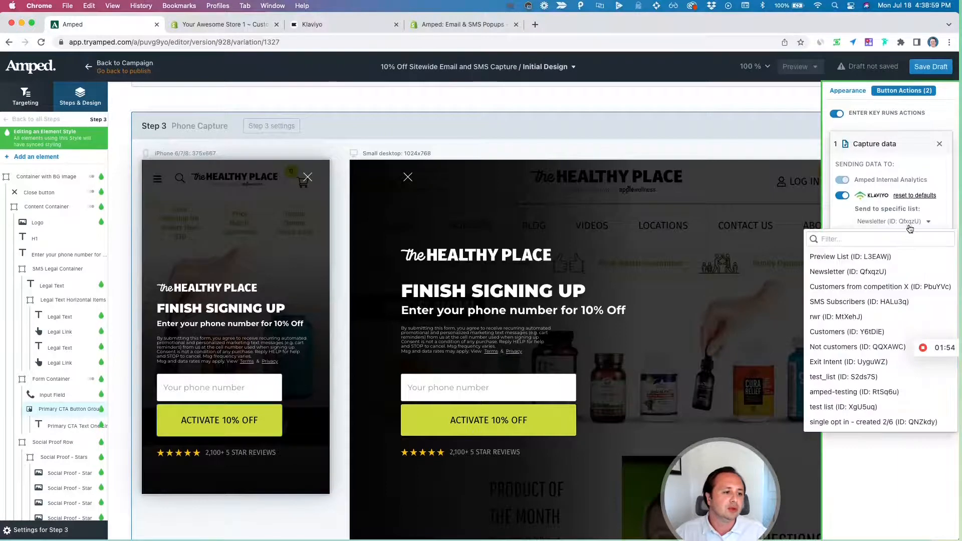
{"action": "left_click", "coordinate": [855, 302]}
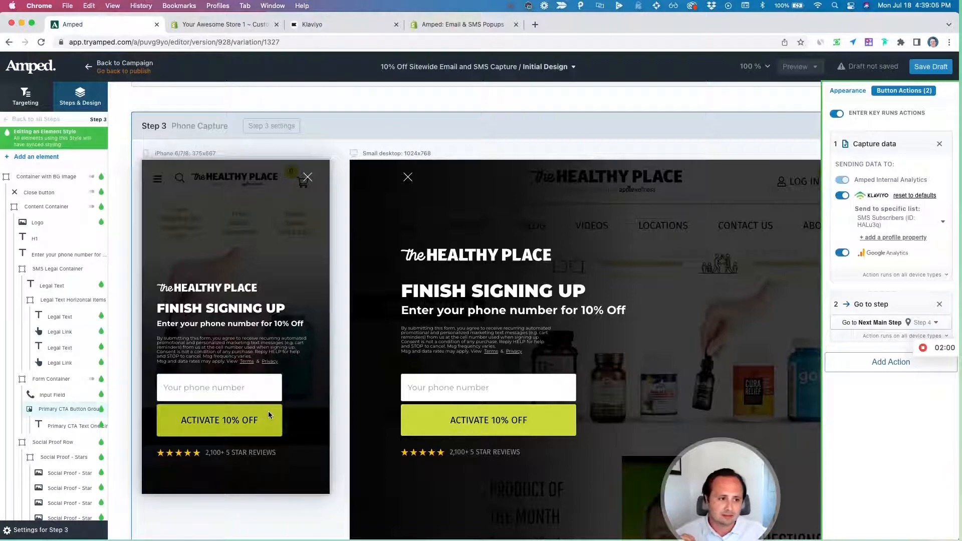
{"action": "key", "text": "super+s"}
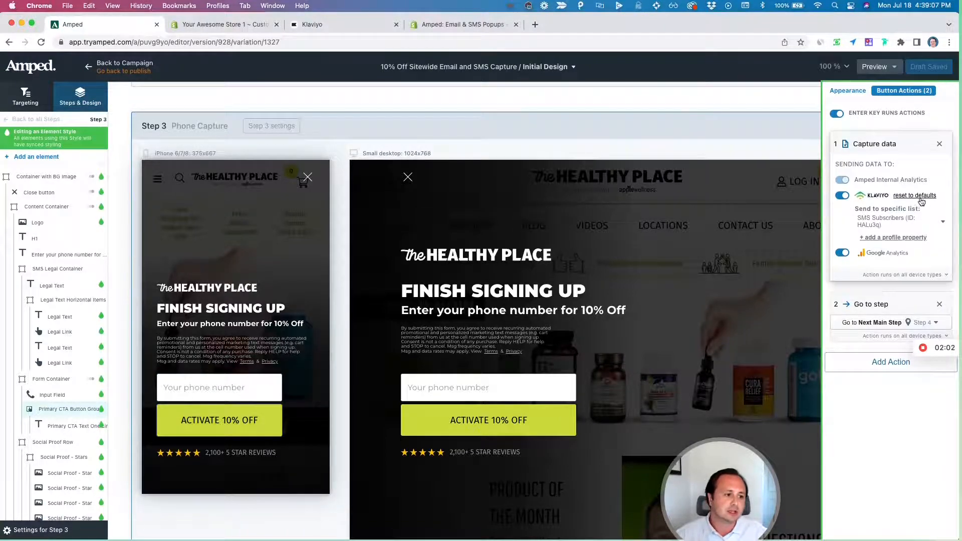
- Select the legal text in the Phone Capture step's mobile layout and examine its SMS consent wording up close
{"action": "scroll", "coordinate": [393, 216], "scroll_direction": "up", "scroll_amount": 6}
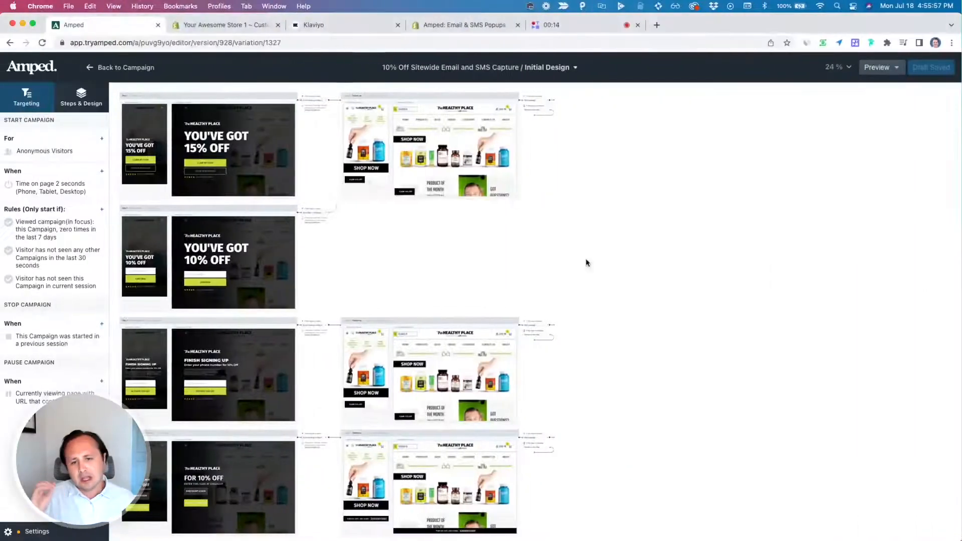
{"action": "left_click", "coordinate": [151, 380]}
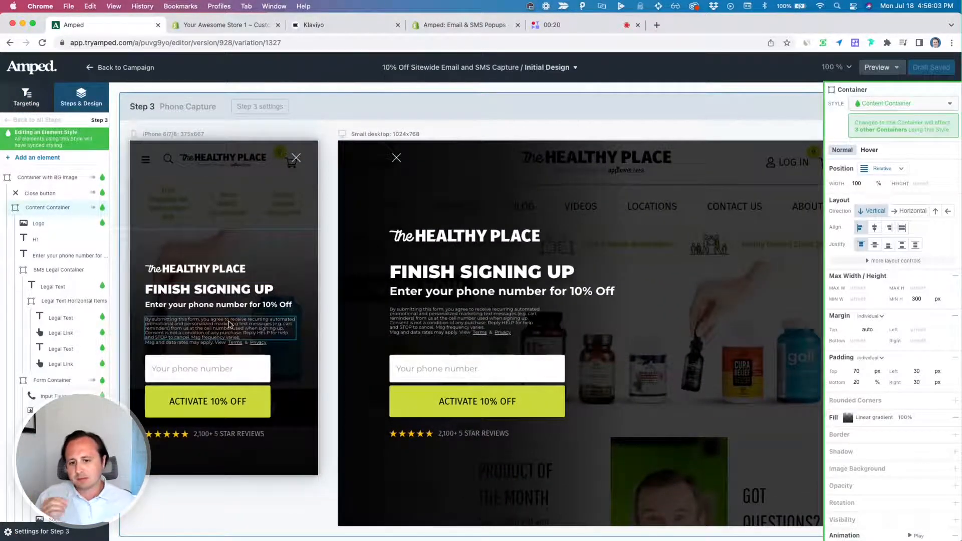
{"action": "left_click", "coordinate": [198, 328]}
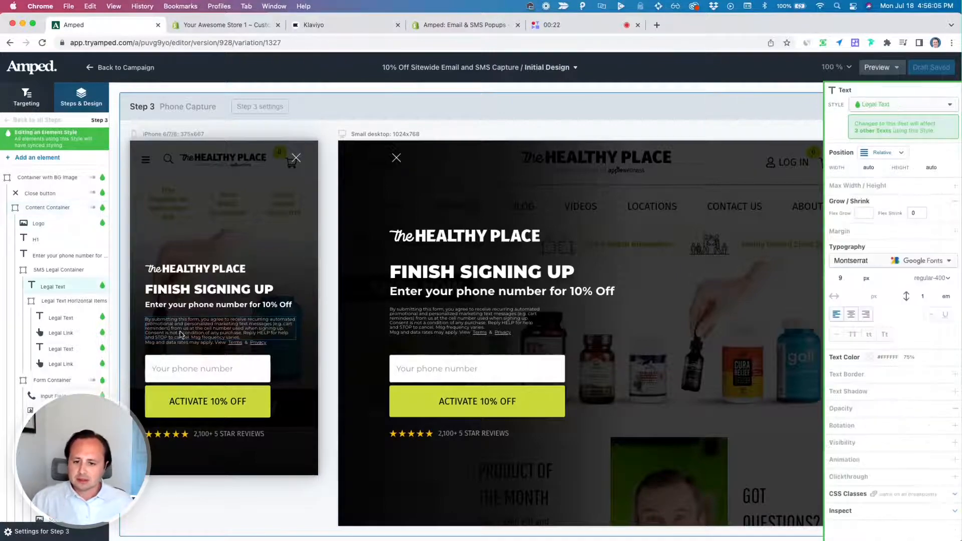
{"action": "scroll", "coordinate": [188, 332], "scroll_direction": "up", "scroll_amount": 5}
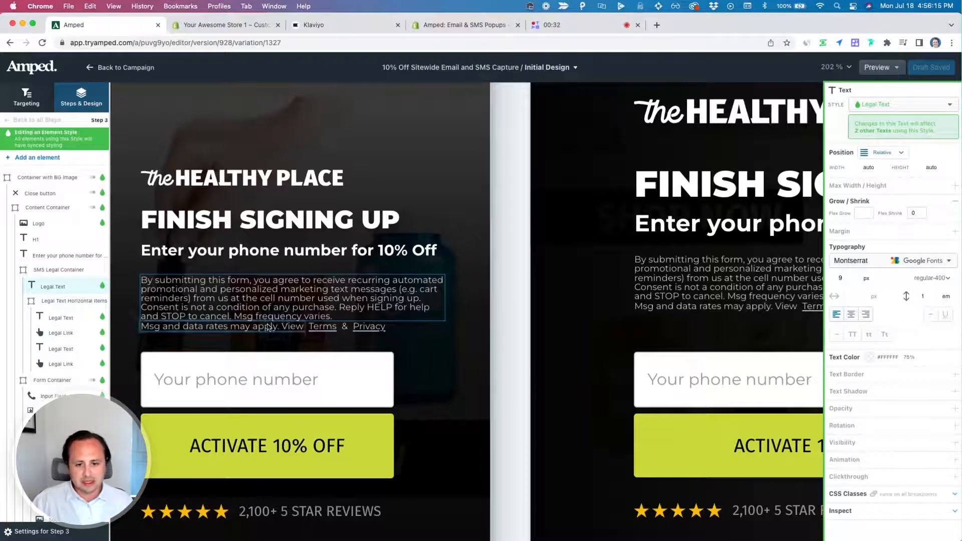
- Inspect the Terms link's Go to URL action and the Privacy link in the Phone Capture step, and look over the surrounding steps
{"action": "left_click", "coordinate": [322, 326]}
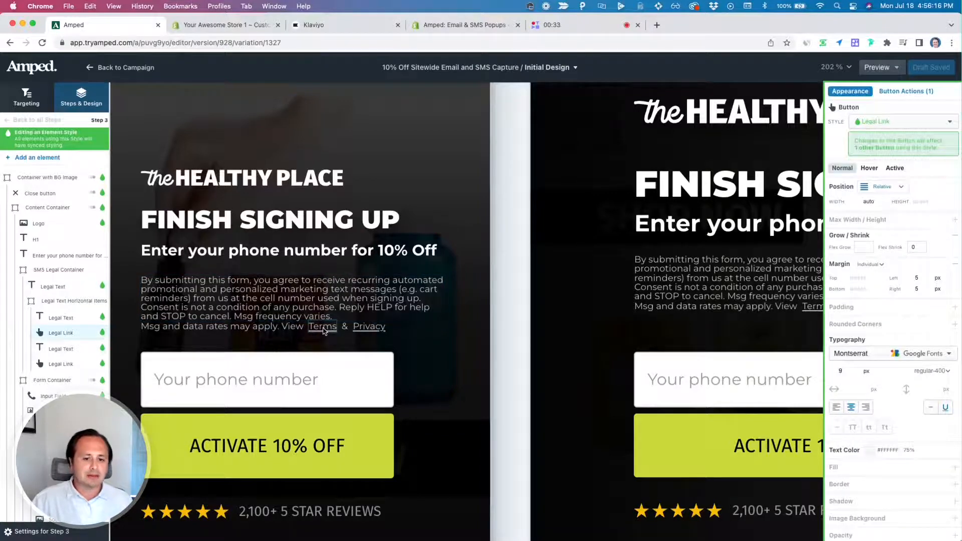
{"action": "left_click", "coordinate": [895, 90]}
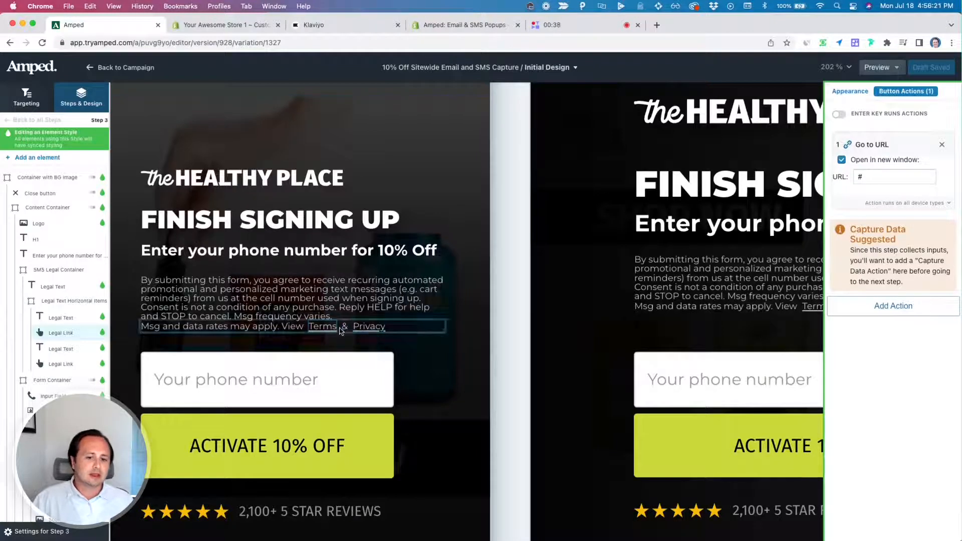
{"action": "left_click", "coordinate": [372, 328]}
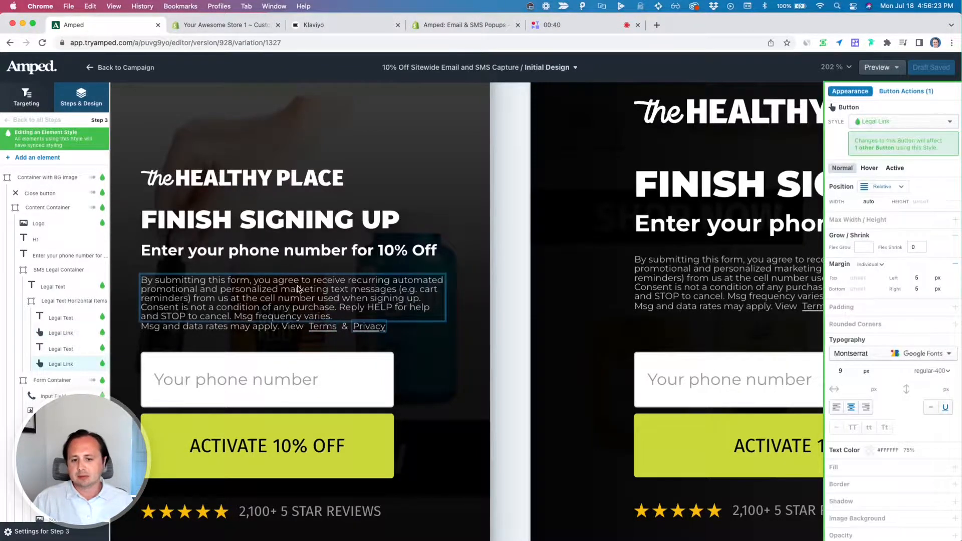
{"action": "scroll", "coordinate": [281, 308], "scroll_direction": "down", "scroll_amount": 10}
{"action": "scroll", "coordinate": [281, 308], "scroll_direction": "right", "scroll_amount": 3}
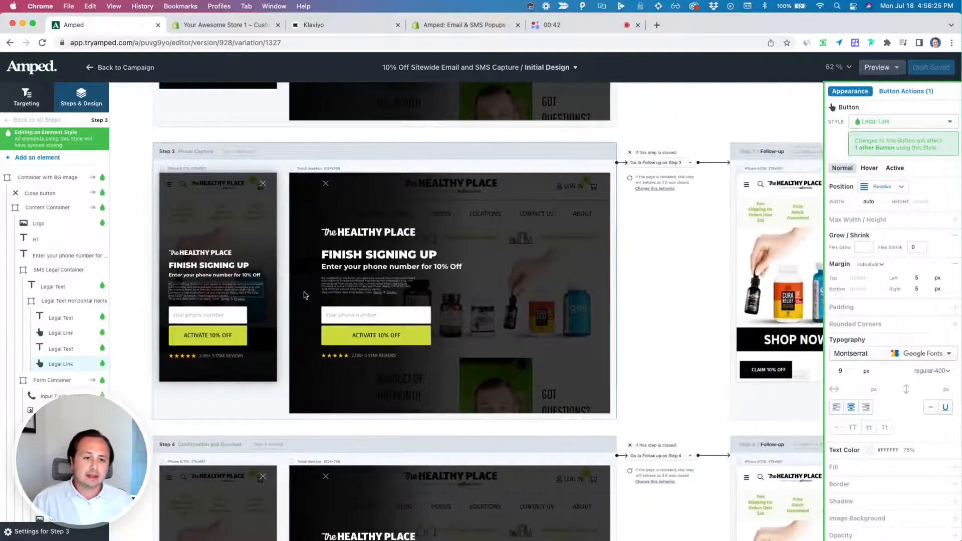
{"action": "scroll", "coordinate": [239, 294], "scroll_direction": "up", "scroll_amount": 3}
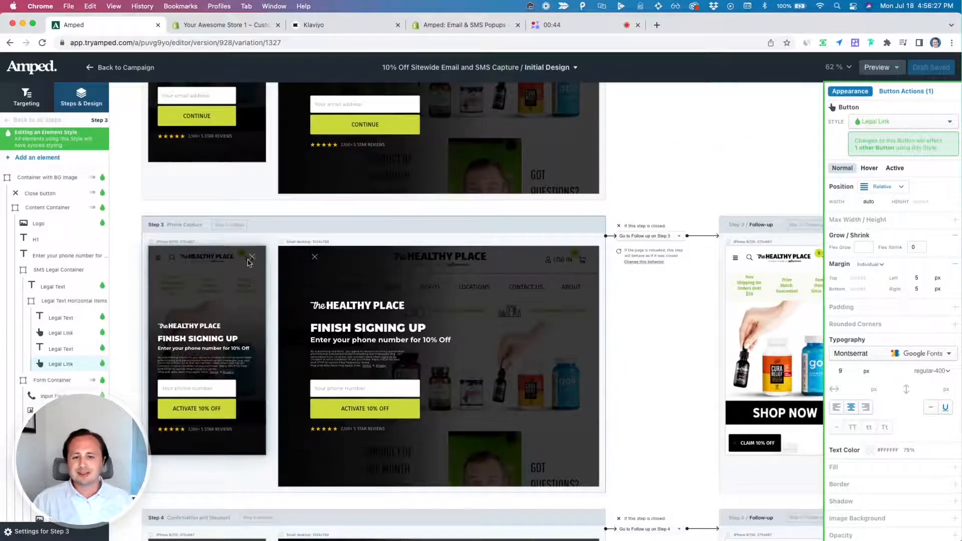